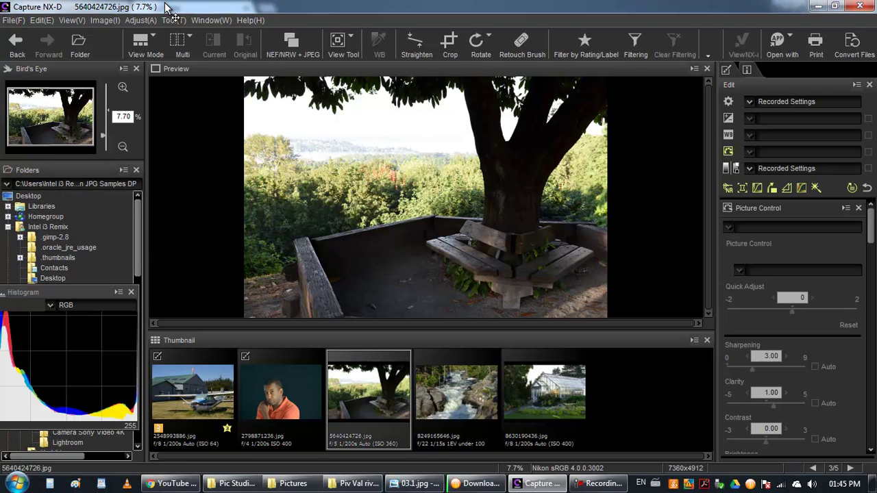
Display Capture NX-D's version information from the Help menu.
left_click(237, 22)
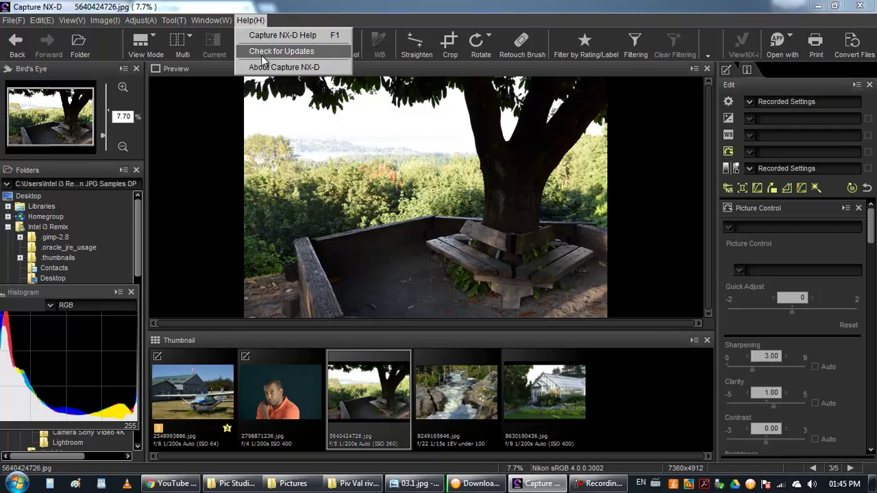
left_click(270, 69)
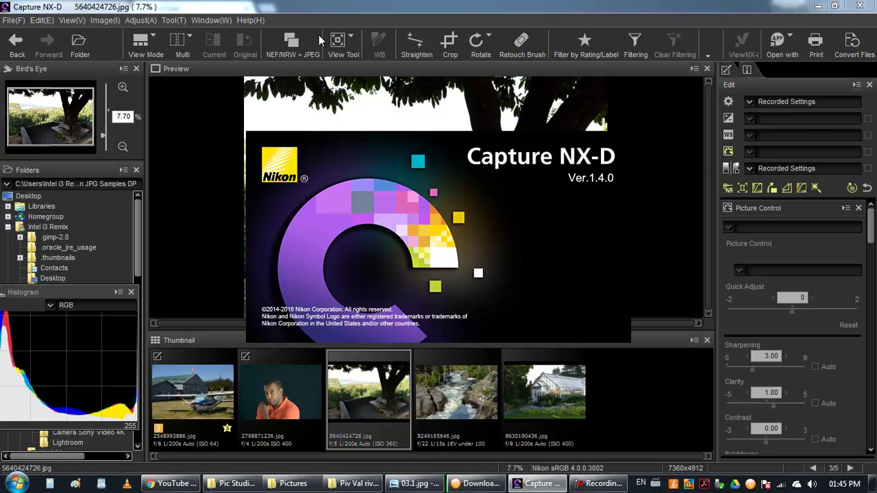
left_click(131, 293)
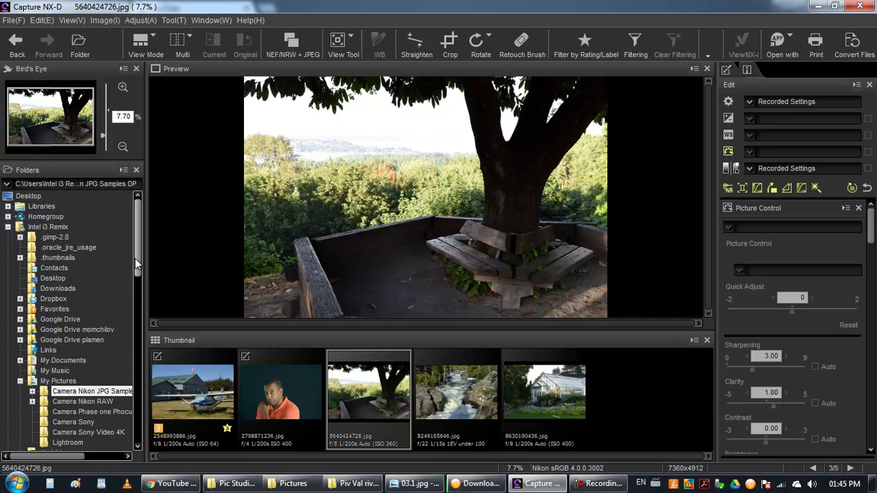
left_click_drag(65, 453, 73, 454)
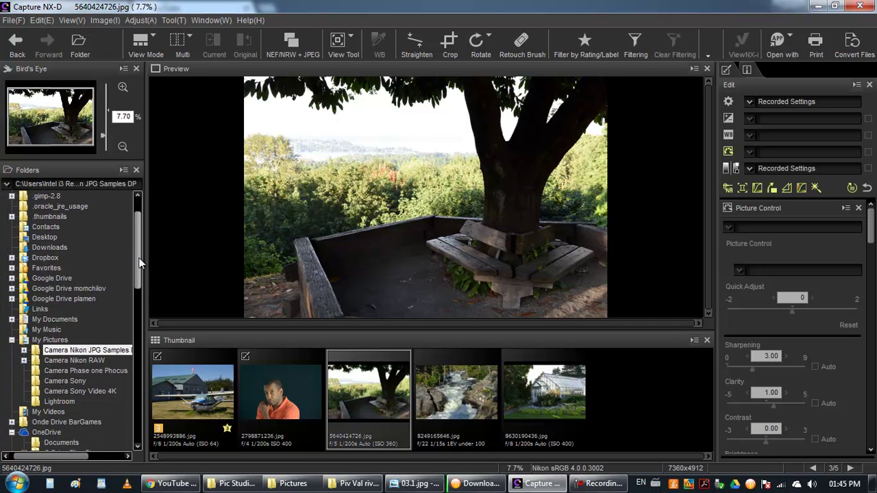
left_click_drag(140, 246, 139, 293)
left_click(90, 249)
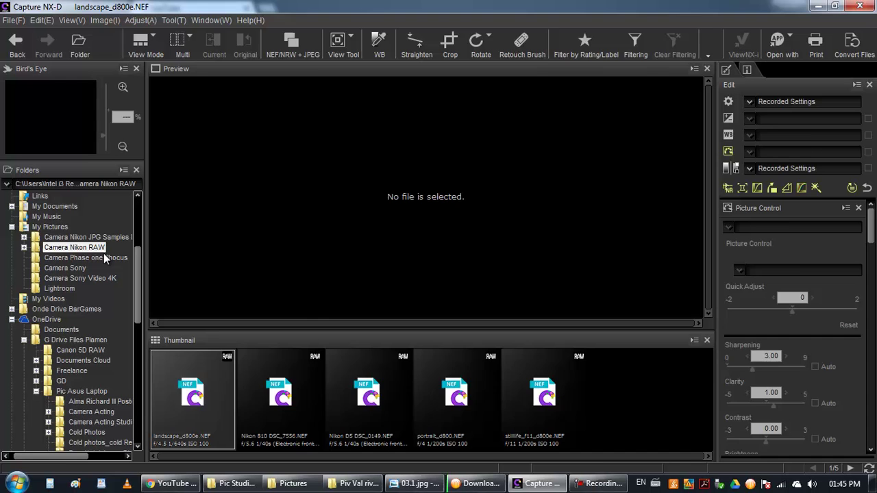
left_click(105, 236)
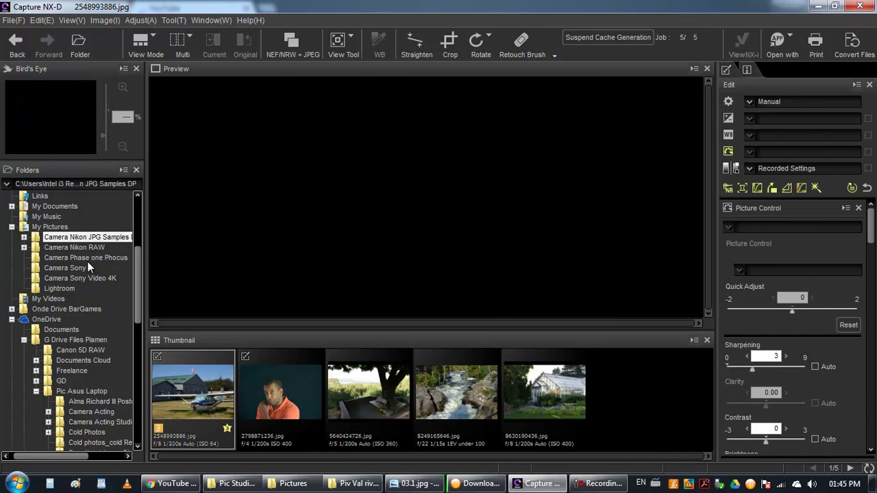
left_click_drag(141, 271, 140, 325)
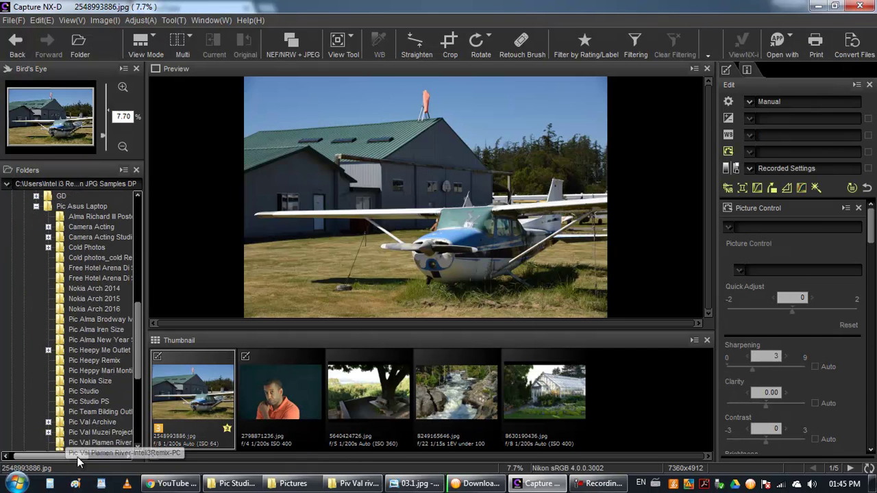
left_click_drag(74, 453, 85, 447)
left_click(68, 392)
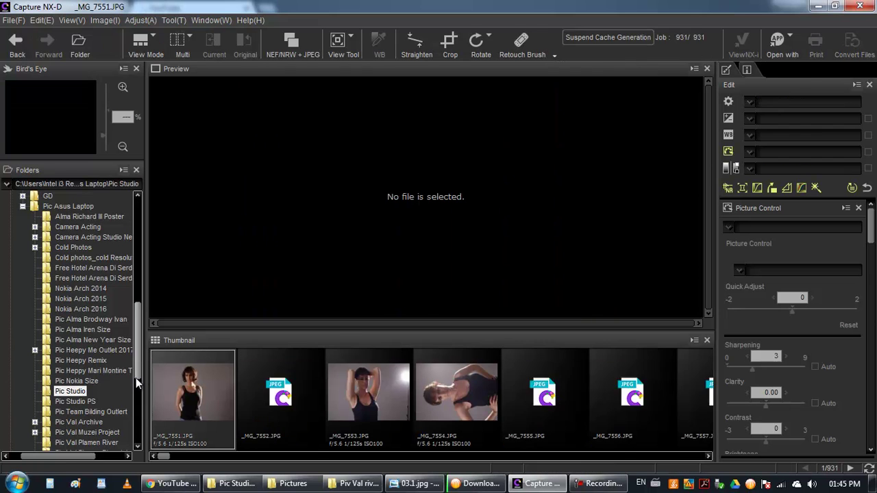
mouse_move(139, 335)
left_mouse_down()
mouse_move(139, 382)
mouse_move(136, 359)
left_mouse_up()
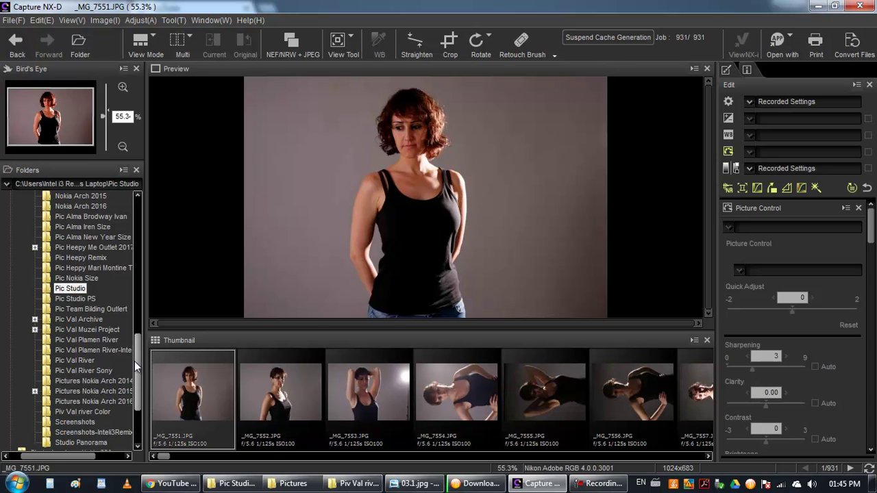
left_click_drag(134, 361, 130, 253)
In the sample folder, rate the orange-shirt portrait three stars, then flag it for deletion.
left_click(85, 297)
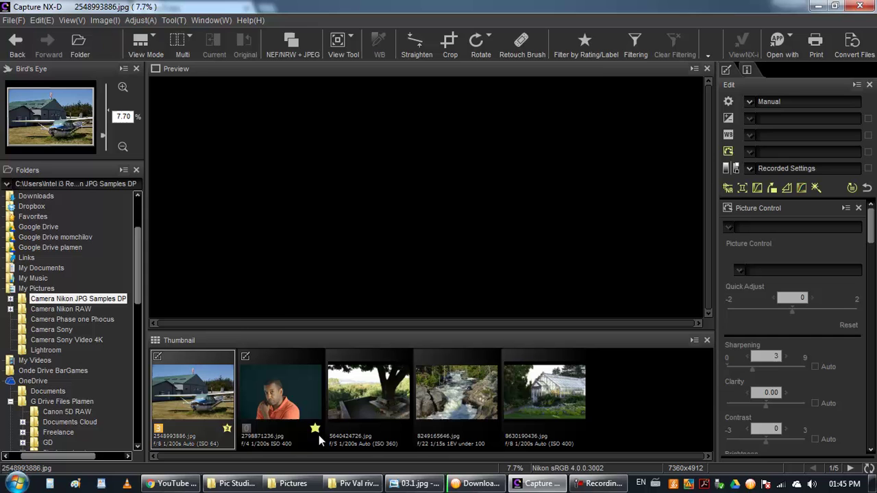
left_click(315, 429)
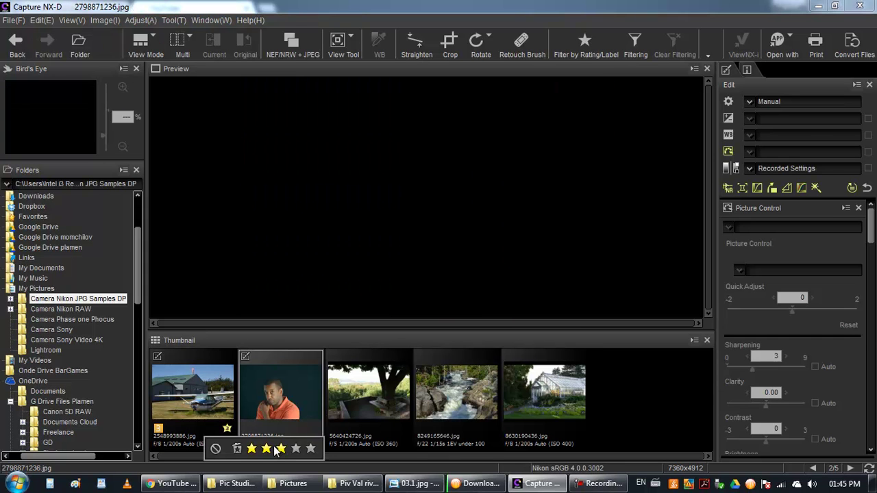
left_click(287, 447)
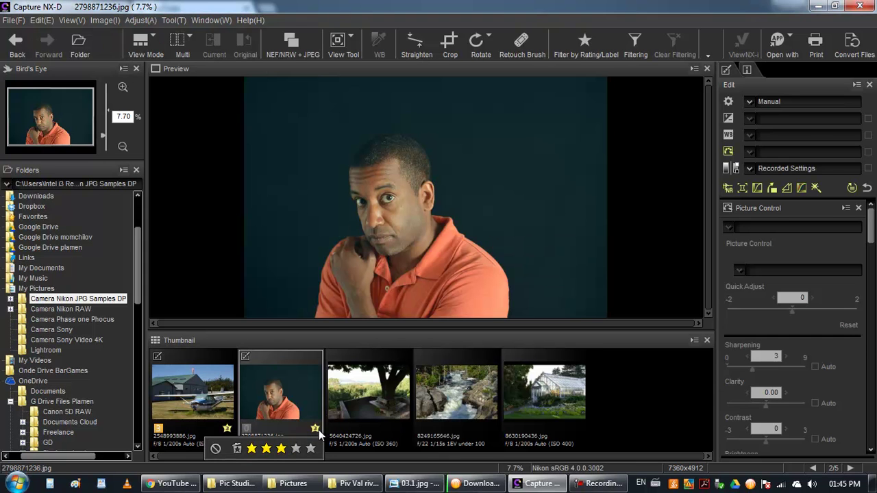
left_click(239, 449)
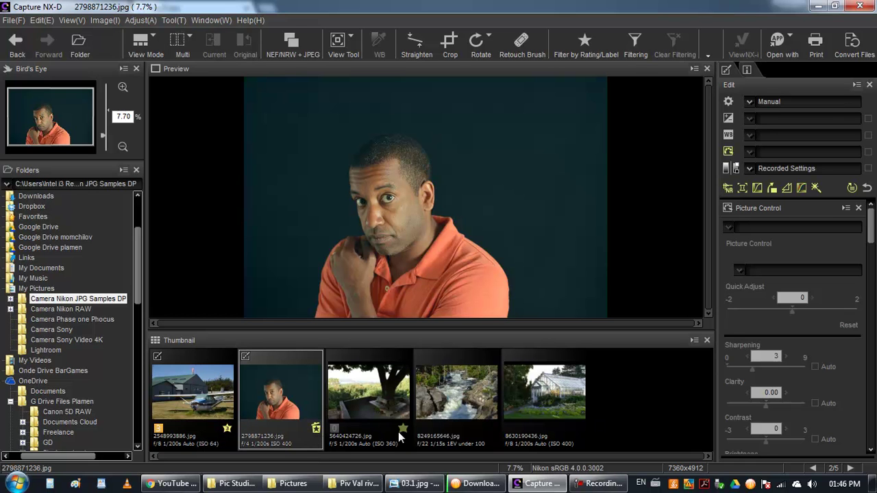
left_click(404, 432)
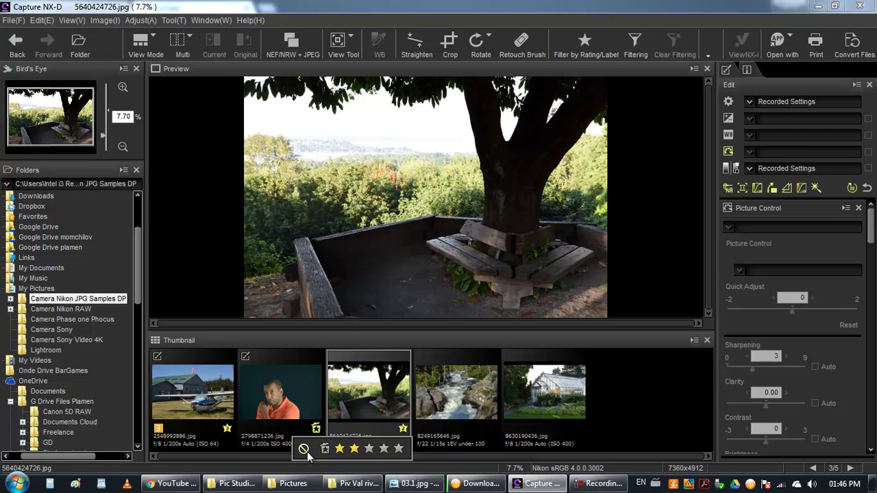
Clear the bench photo's star rating and give the waterfall photo red label 1.
left_click(307, 448)
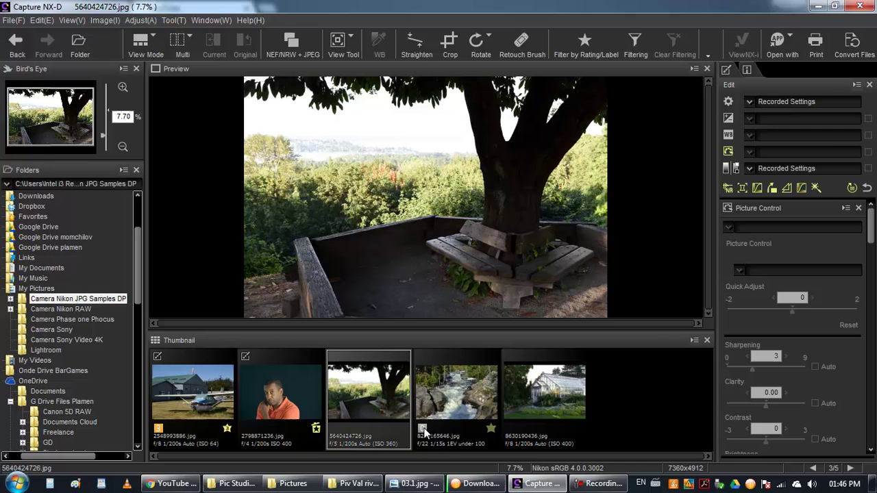
left_click(423, 429)
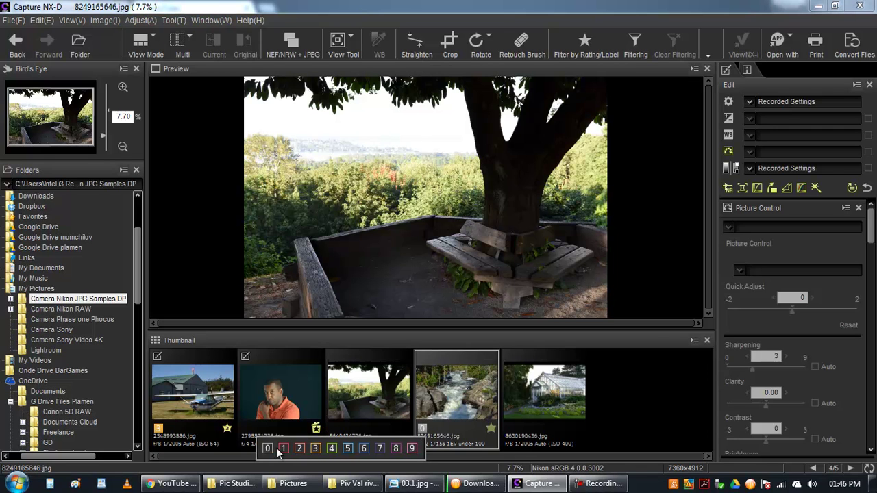
left_click(303, 447)
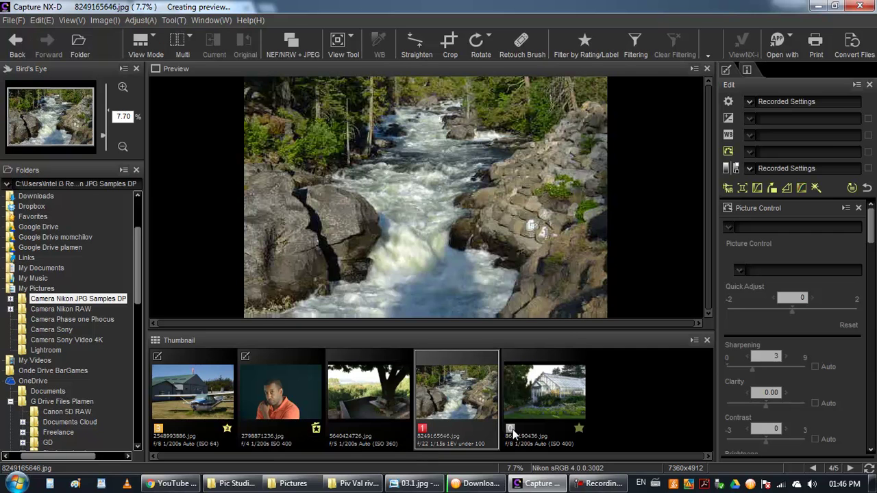
Give the greenhouse photo orange label 2, then revisit the waterfall's labels and reselect the greenhouse.
left_click(512, 430)
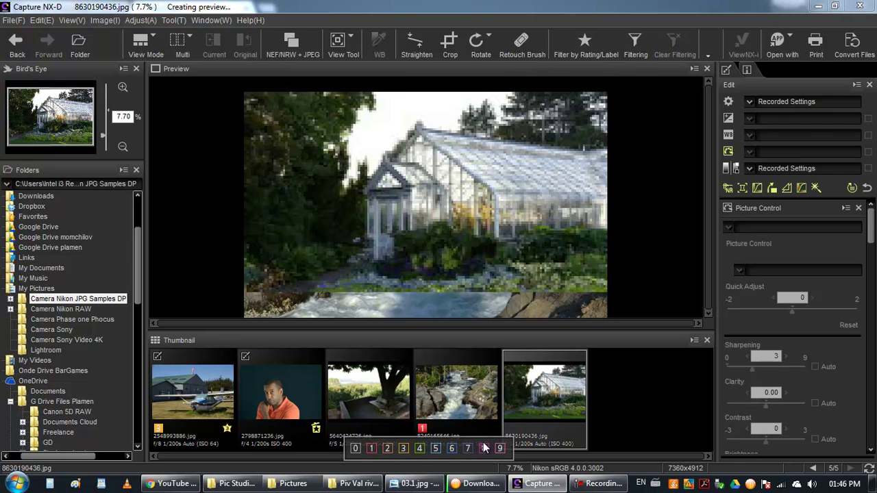
left_click(388, 449)
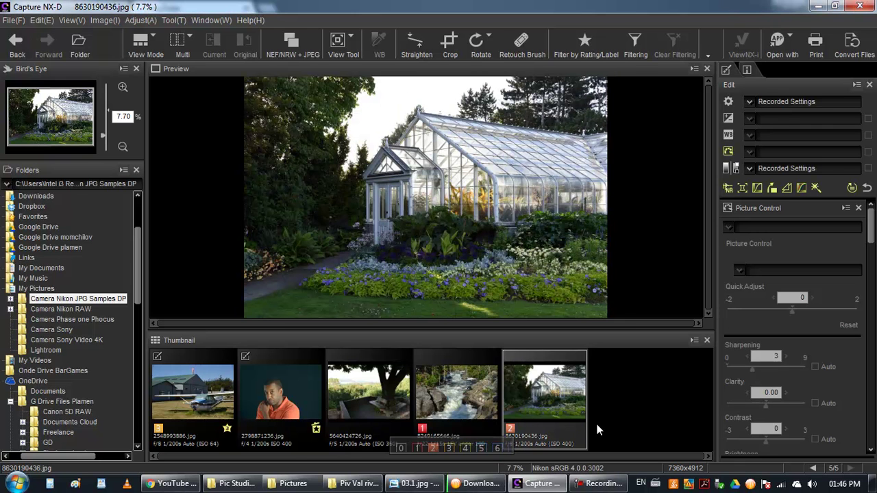
mouse_move(456, 397)
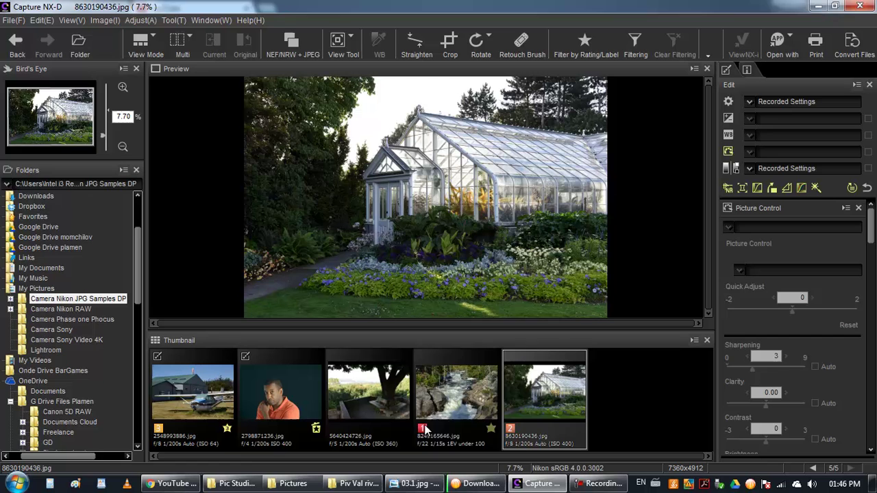
left_click(423, 430)
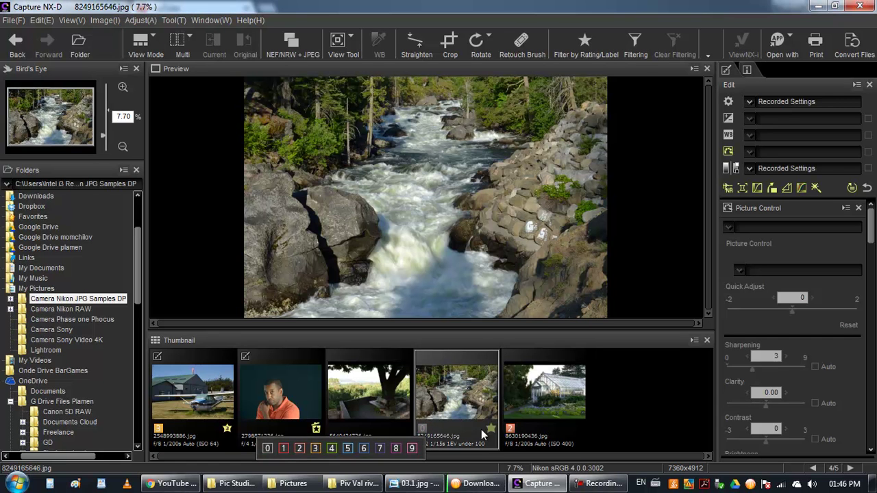
left_click(510, 432)
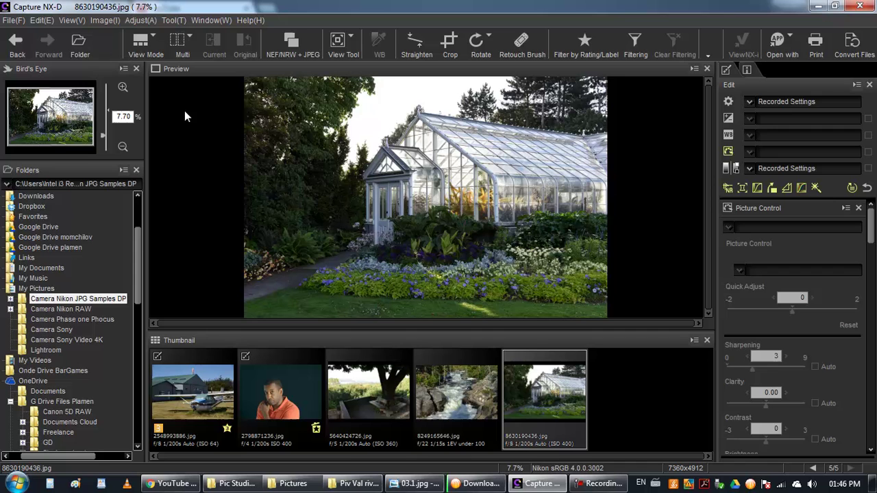
Try the Image Viewer layout, then return to the Preview layout with its thumbnail strip.
scroll(139, 239, "up", 1)
scroll(140, 238, "down", 2)
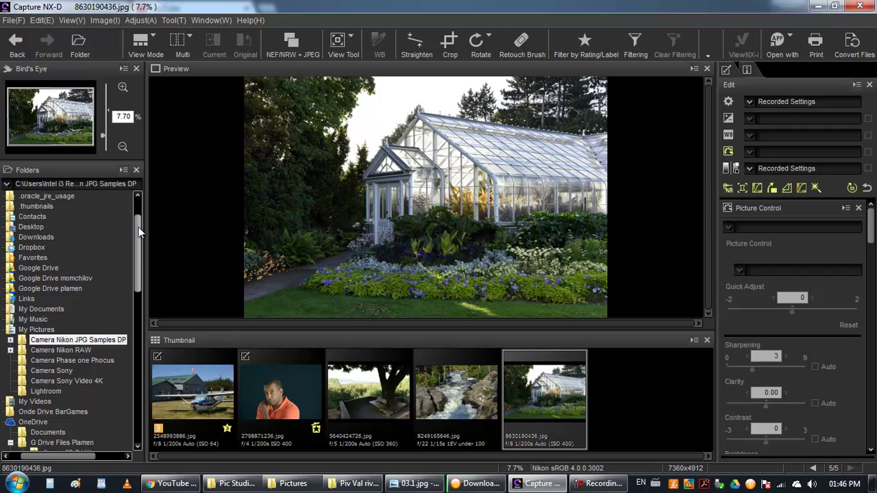
scroll(140, 238, "up", 1)
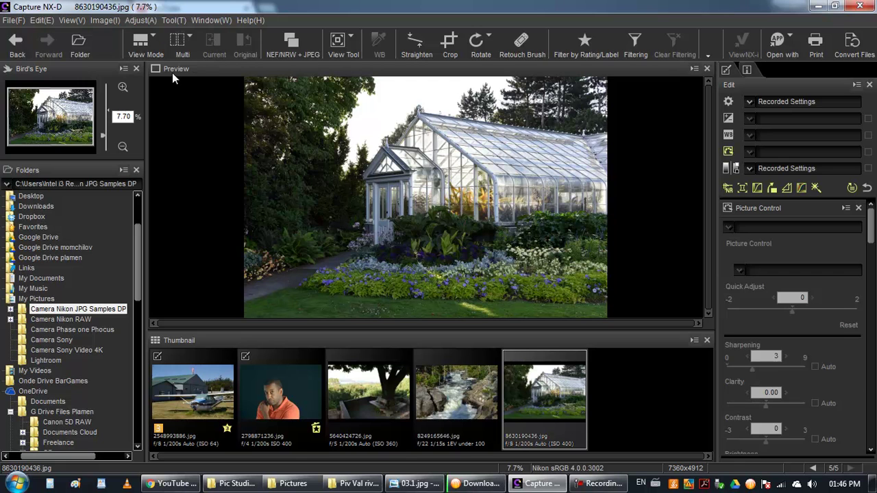
left_click(147, 40)
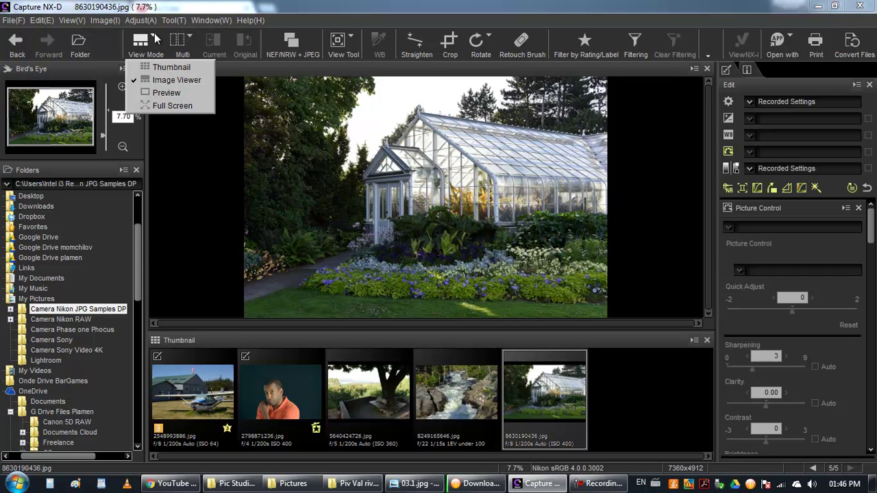
left_click(169, 93)
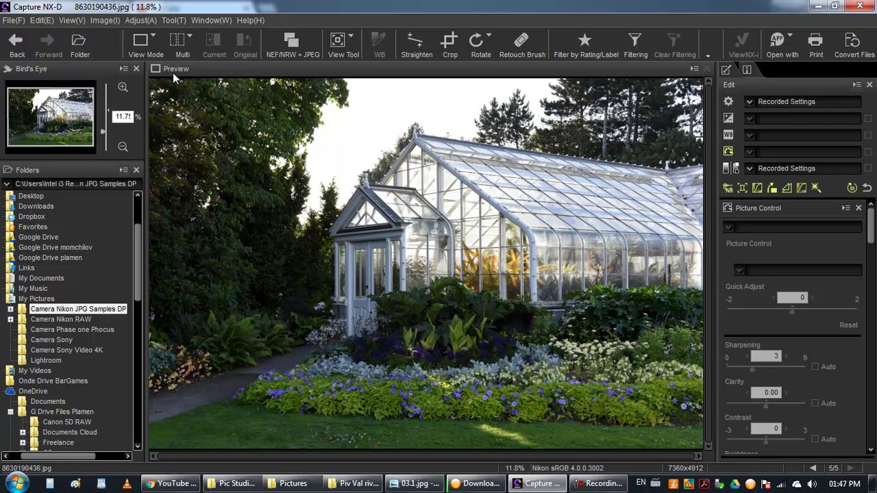
left_click(153, 37)
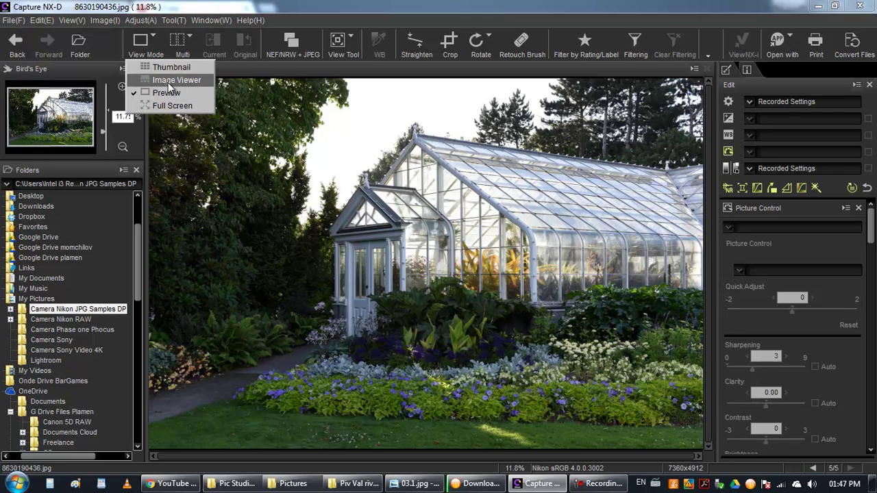
left_click(167, 82)
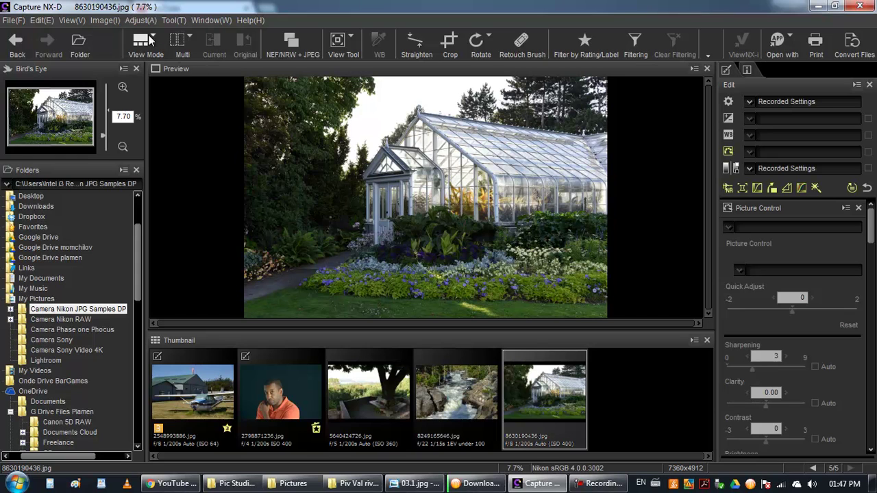
left_click(155, 38)
Switch to the Thumbnail grid, enlarge the thumbnails slightly, and select the orange-shirt portrait.
left_click(170, 67)
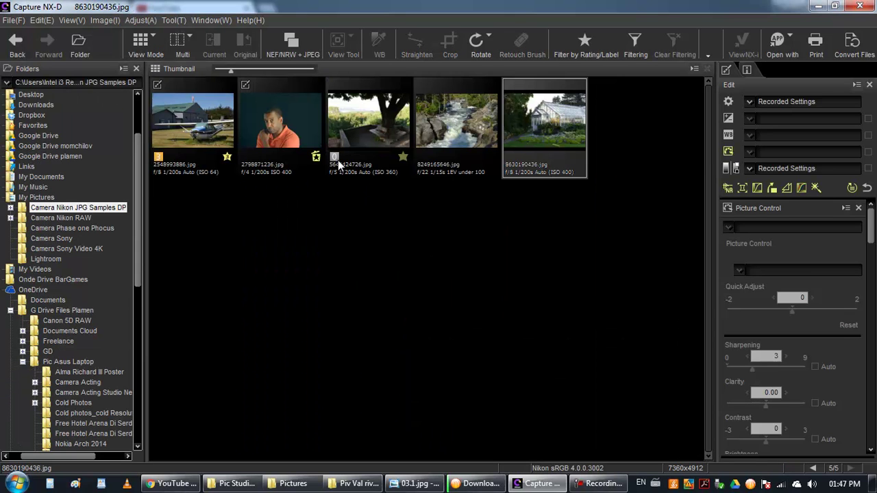
left_click_drag(231, 73, 240, 71)
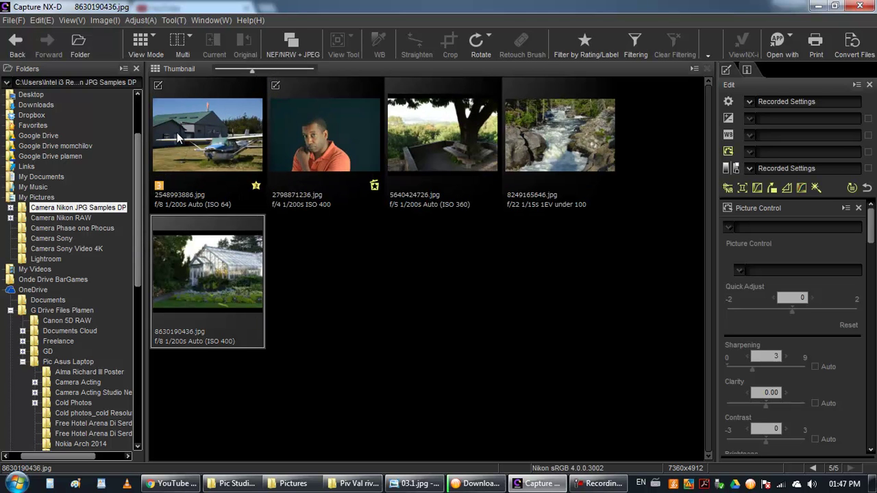
mouse_move(281, 121)
left_click(334, 127)
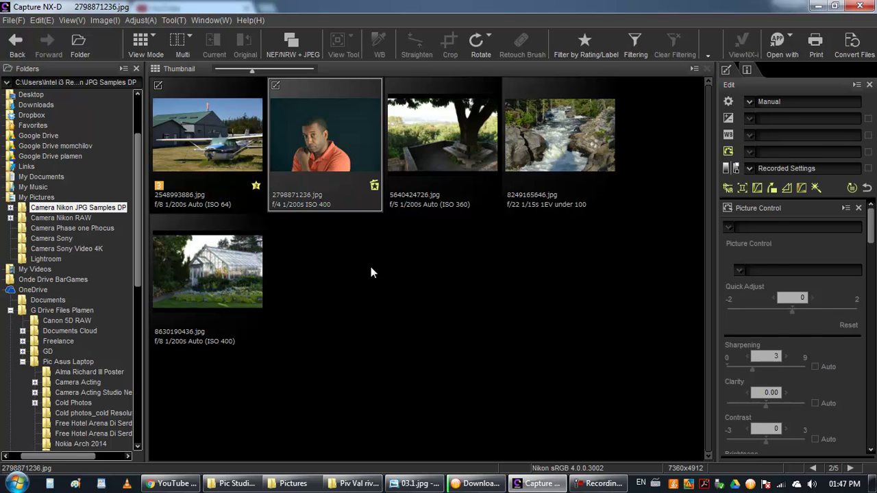
Open Explorer on Local Disk (C:), peek into the Windows folder, and go back.
key("super+e")
double_click(275, 147)
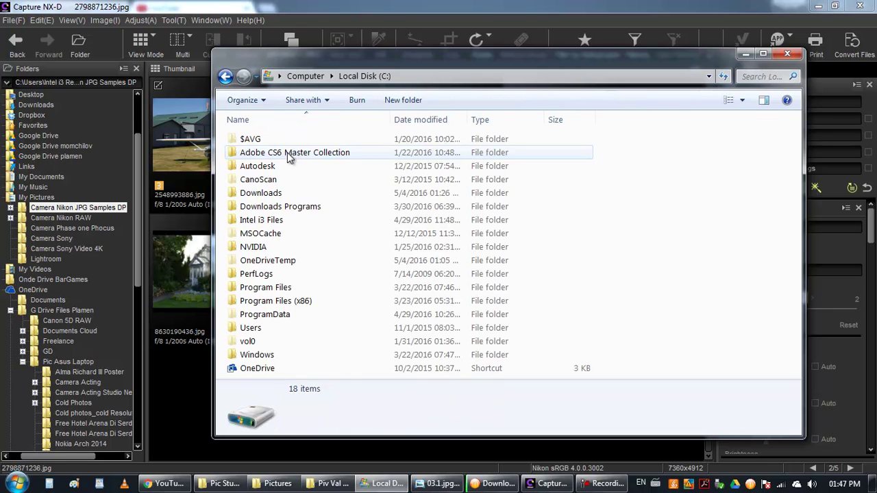
double_click(257, 354)
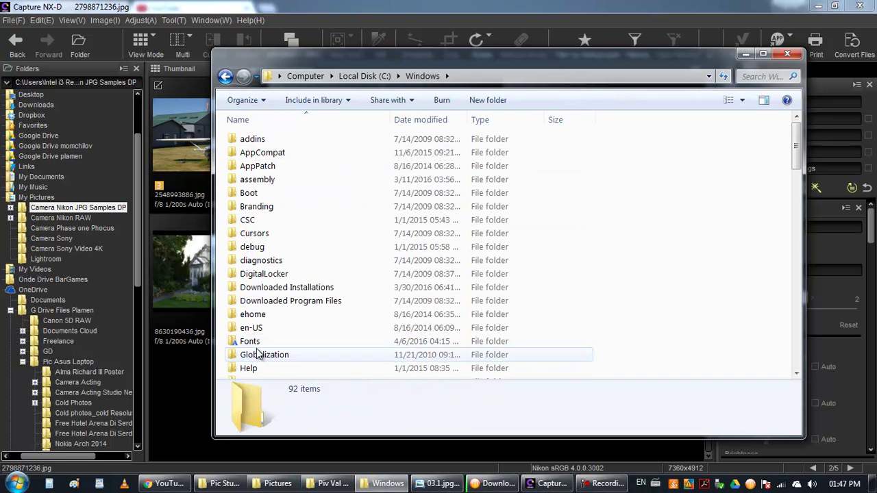
left_click(266, 288)
scroll(266, 288, "down", 4)
scroll(265, 287, "down", 5)
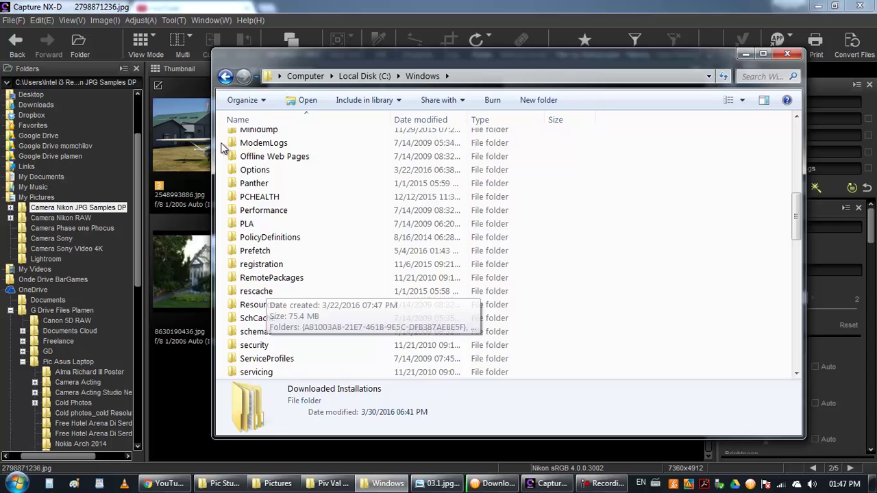
left_click(225, 76)
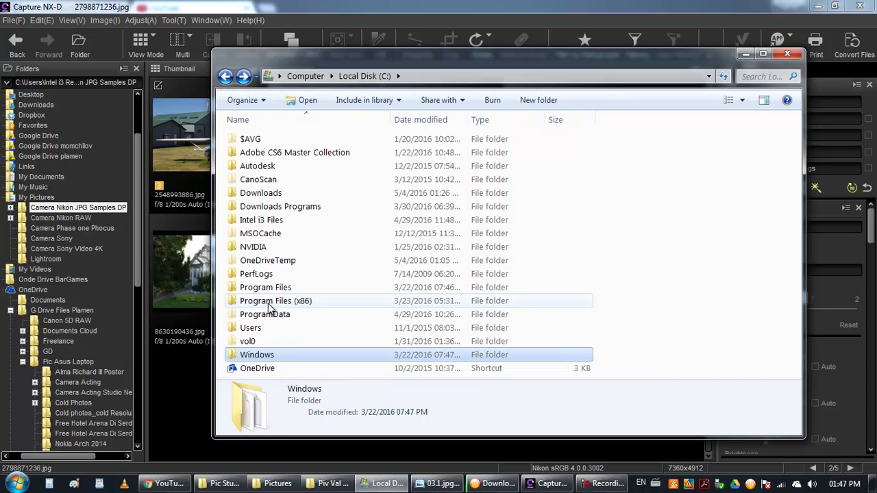
Browse Users > My Pictures > Camera Nikon JPG Samples DP into the NKSC_PARAM folder.
double_click(251, 328)
double_click(265, 159)
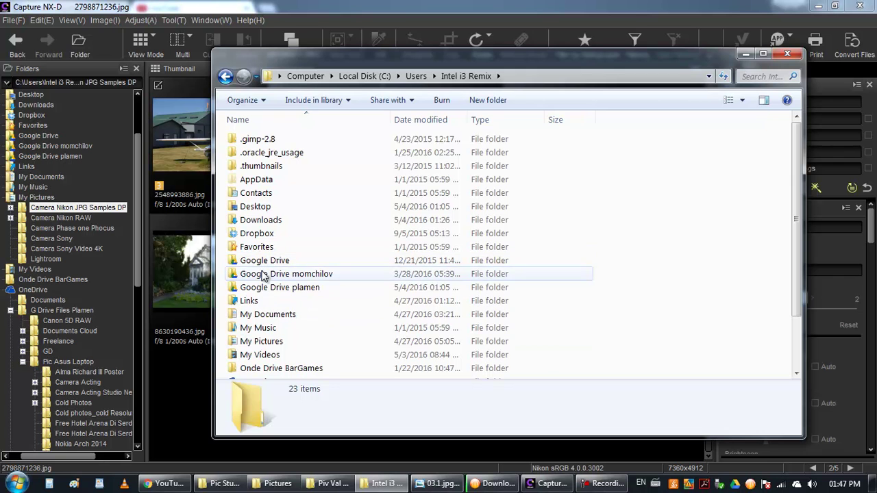
double_click(261, 341)
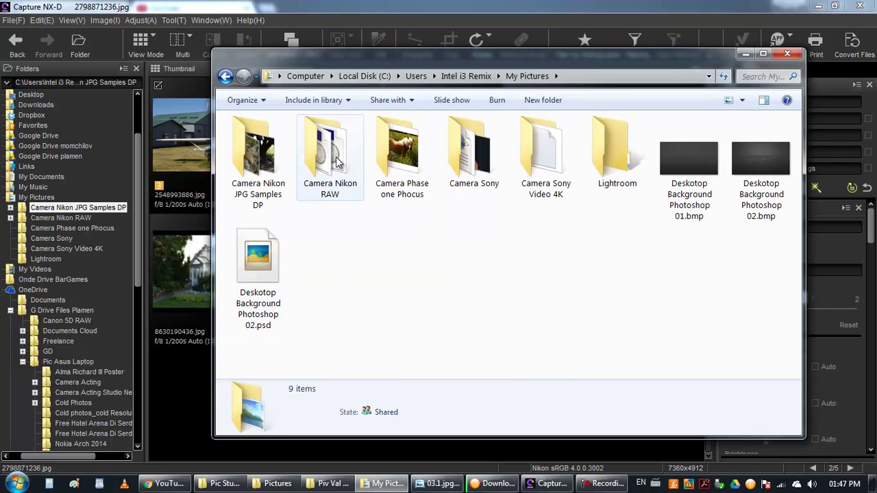
double_click(257, 151)
left_click(267, 165)
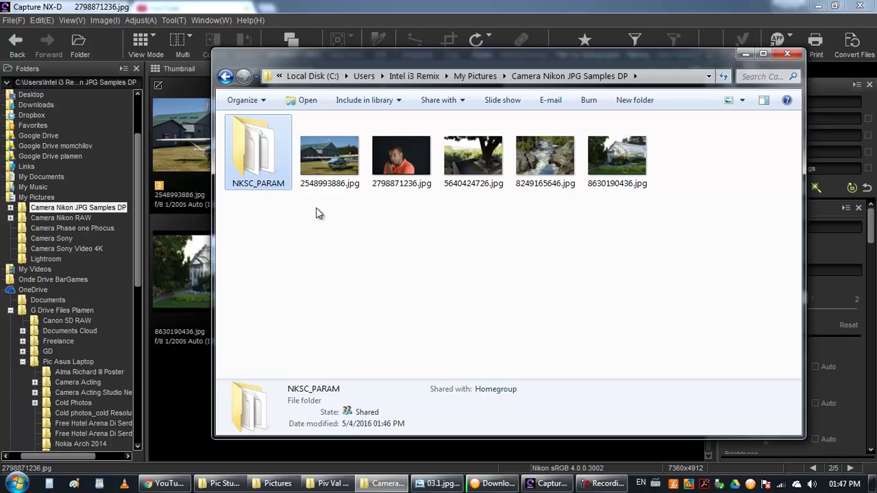
double_click(285, 175)
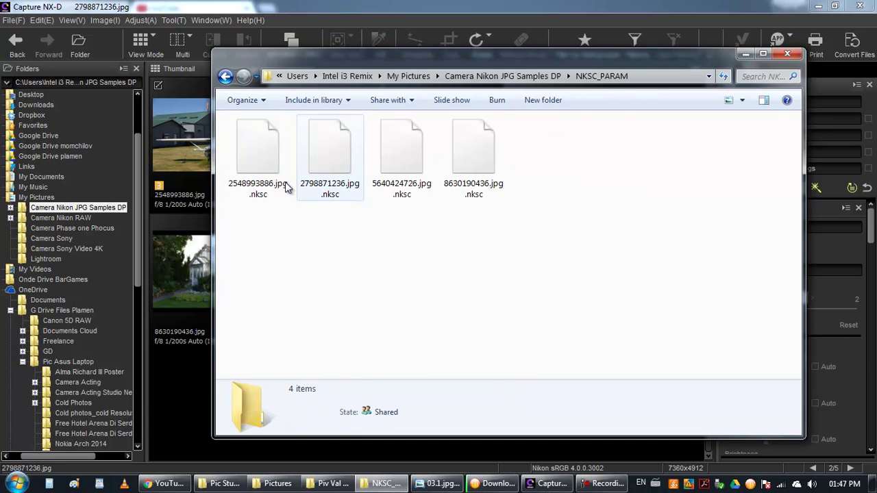
Select the .nksc settings files, then return to the sample folder and try selecting its JPG photos.
left_click_drag(548, 226, 252, 151)
left_click(225, 76)
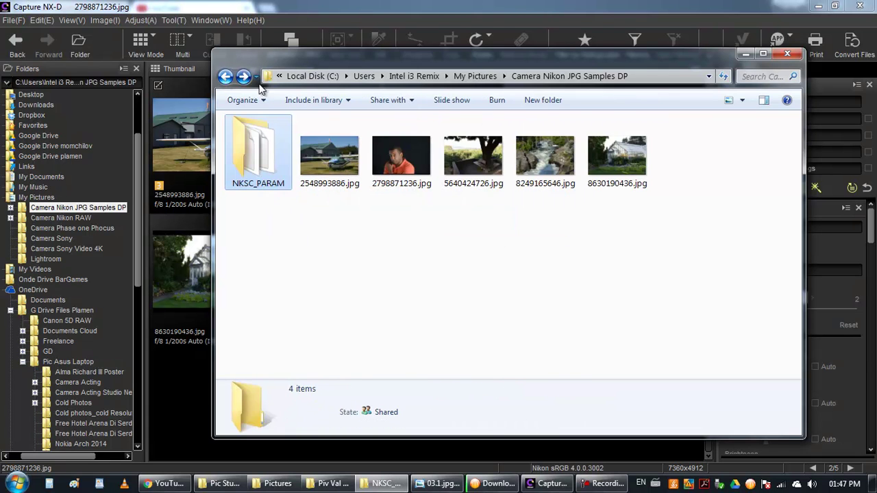
left_click(587, 239)
left_click_drag(665, 221, 354, 165)
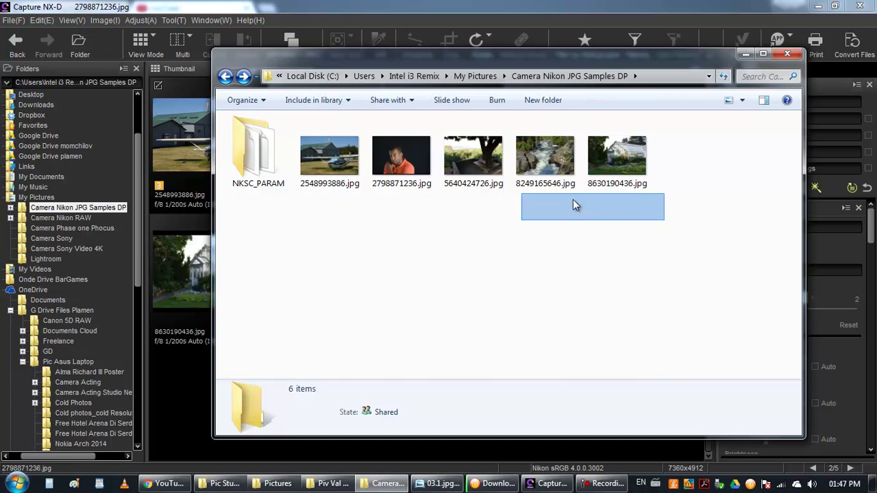
left_click(423, 238)
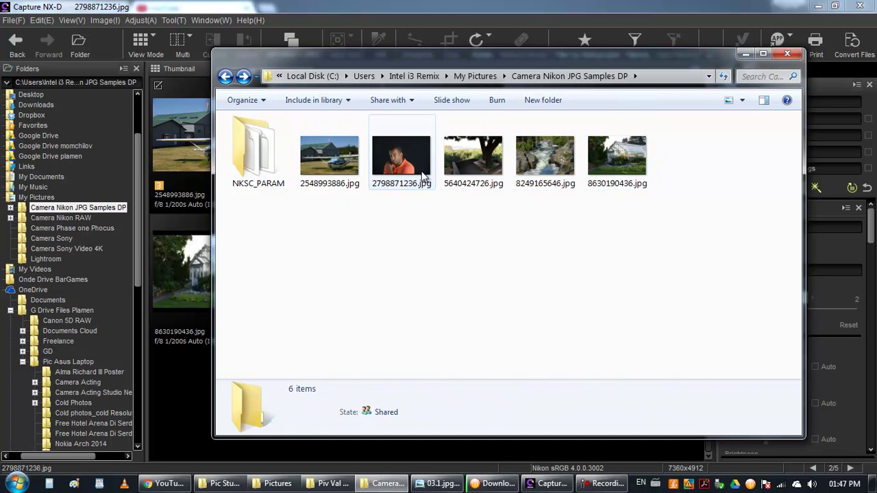
left_click(423, 175)
left_click(546, 157)
left_click(718, 116)
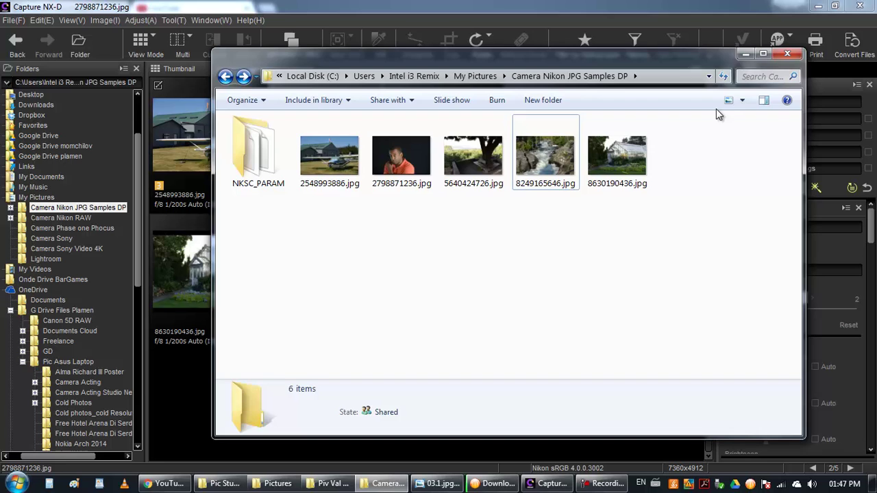
Minimize Explorer and reselect the portrait in Capture NX-D.
left_click(745, 54)
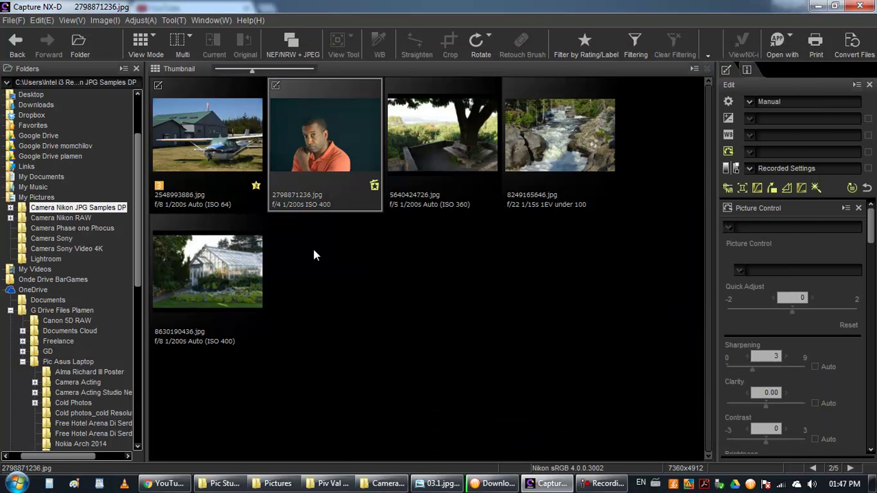
mouse_move(324, 137)
key("Right")
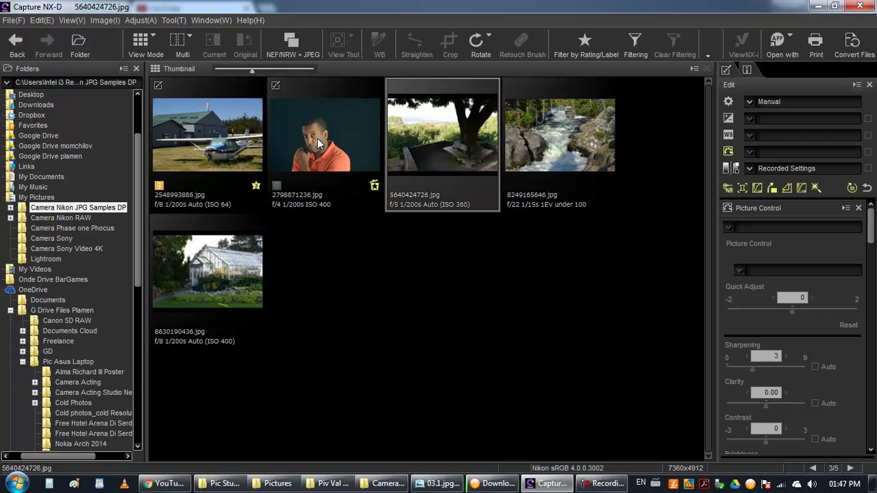
left_click(317, 139)
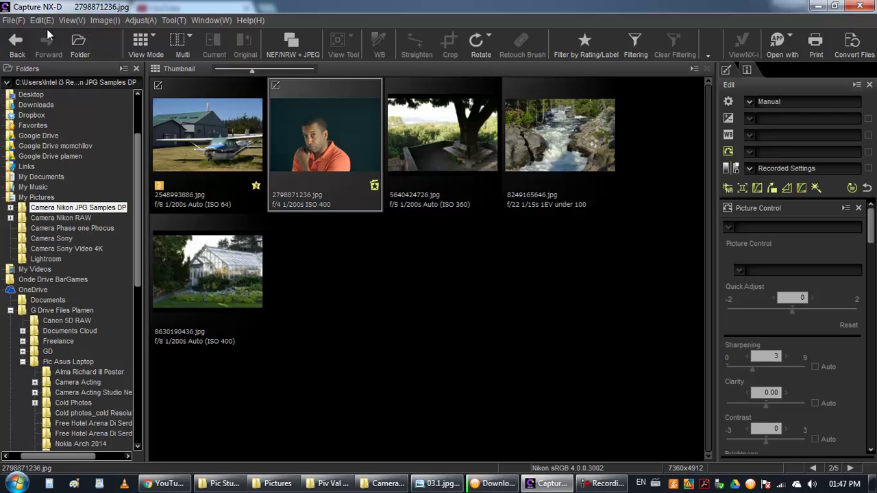
left_click(14, 21)
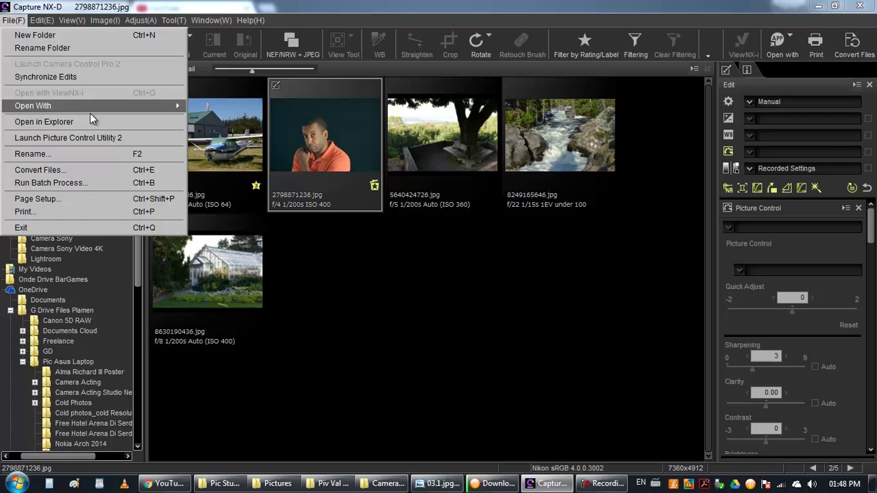
Convert the portrait to a quality-90 JPEG saved on the Desktop with an '-EditBackground' name.
left_click(48, 171)
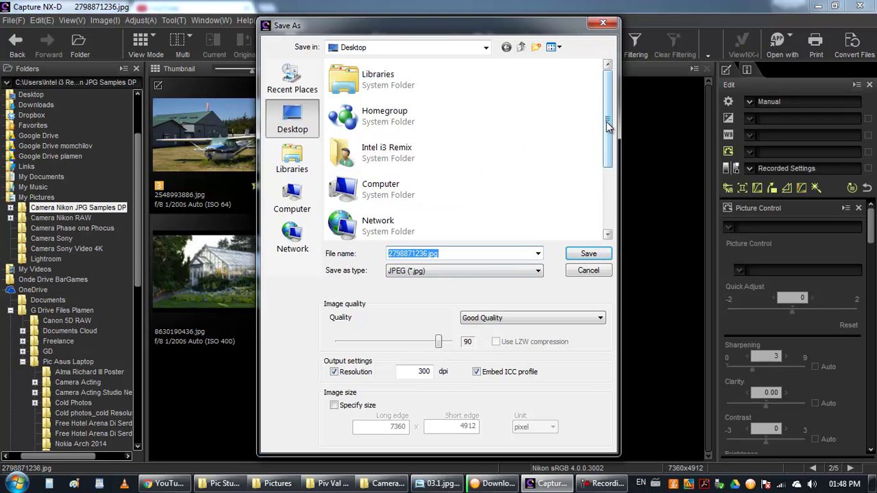
left_click_drag(607, 123, 610, 189)
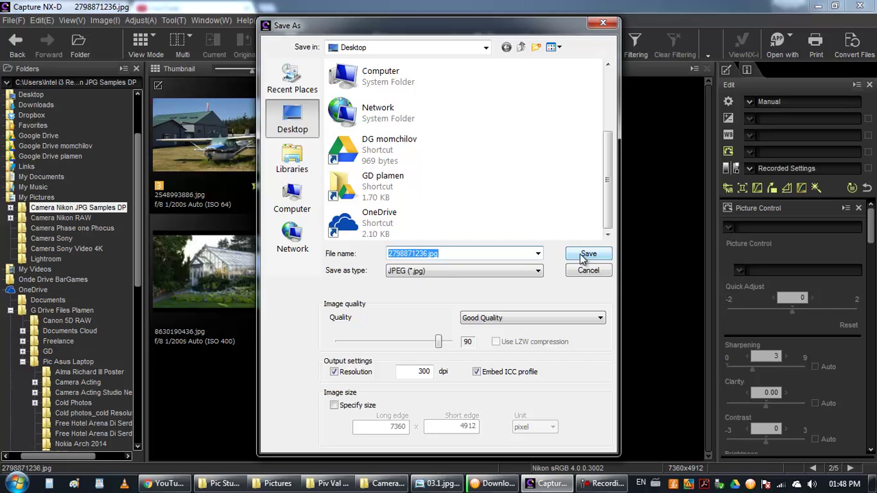
left_click(428, 254)
type("-Edit")
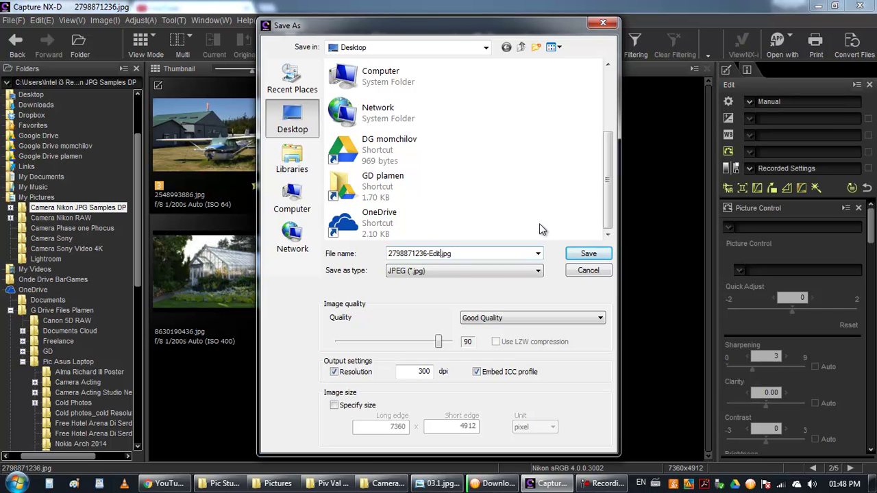
type("Bac")
type("kgroun")
left_click(589, 254)
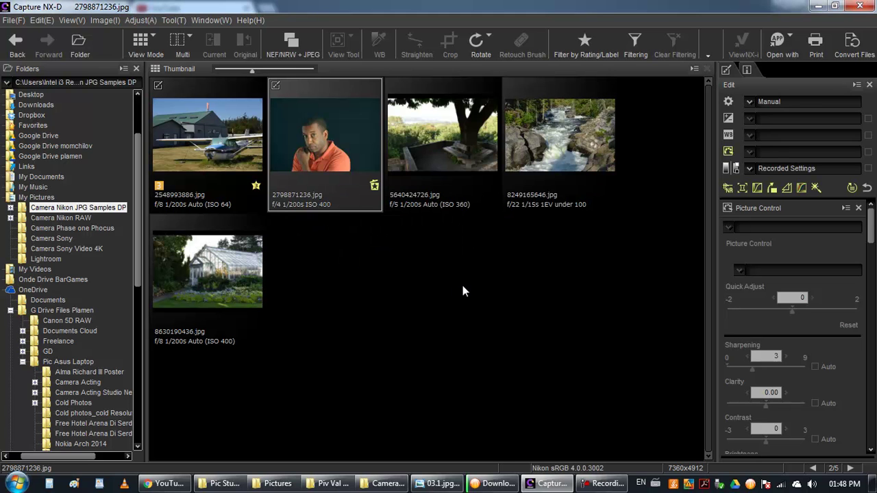
Move the exported image from the Desktop into the sample photos folder.
key("super+d")
left_click(53, 76)
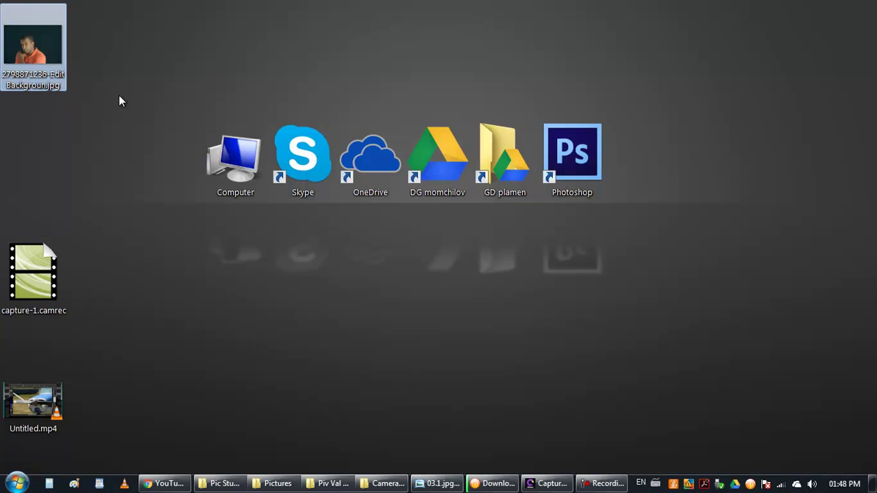
key("ctrl+x")
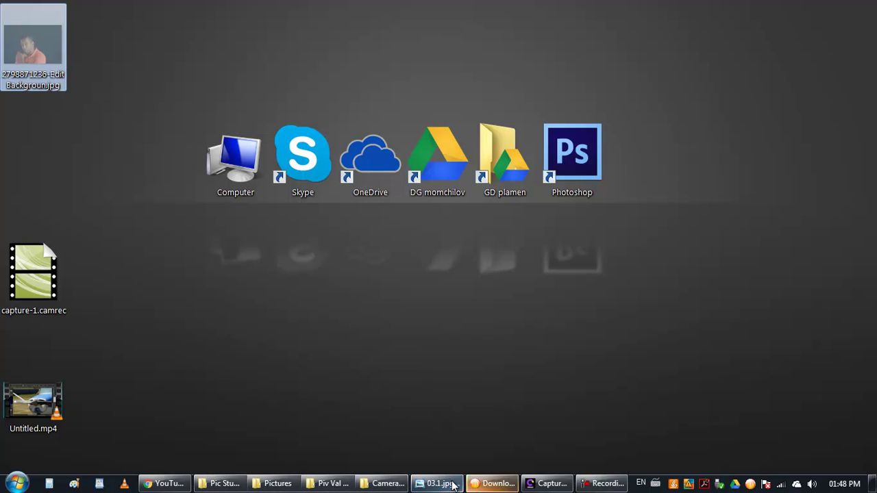
left_click(385, 484)
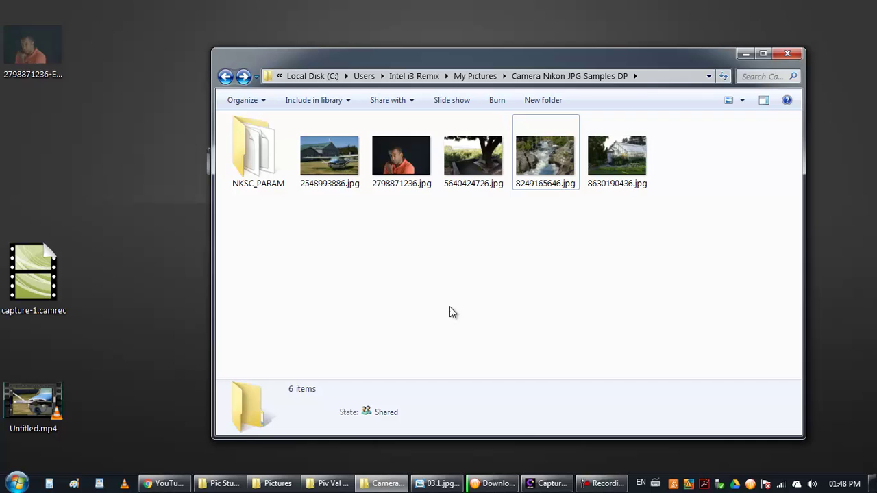
key("ctrl+v")
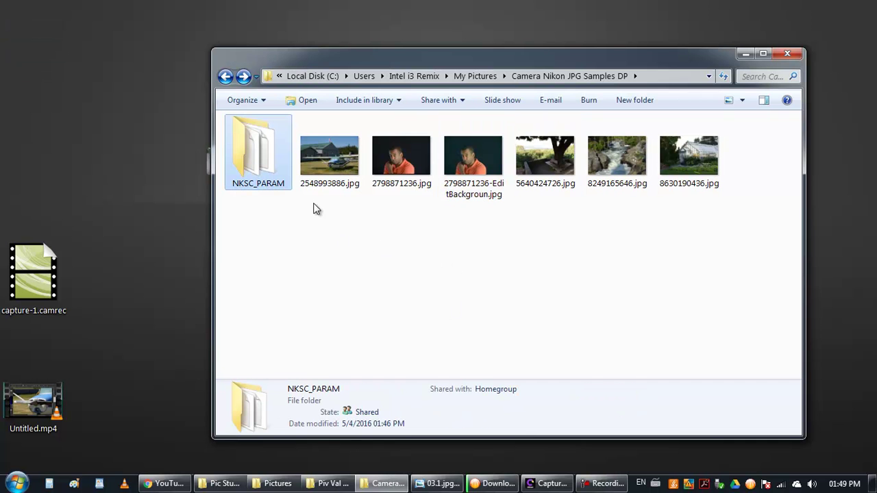
Open the NKSC_PARAM folder in the sample photos folder, then delete it.
left_click_drag(712, 227, 349, 182)
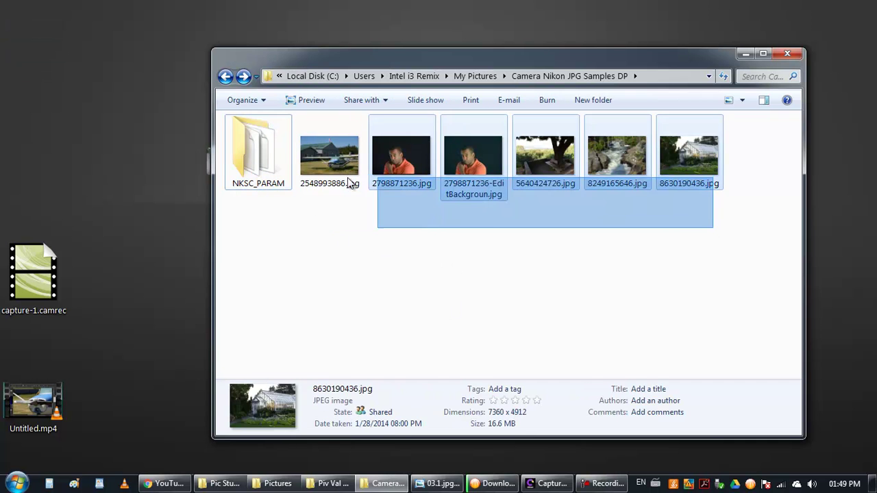
left_click(303, 208)
left_click(274, 177)
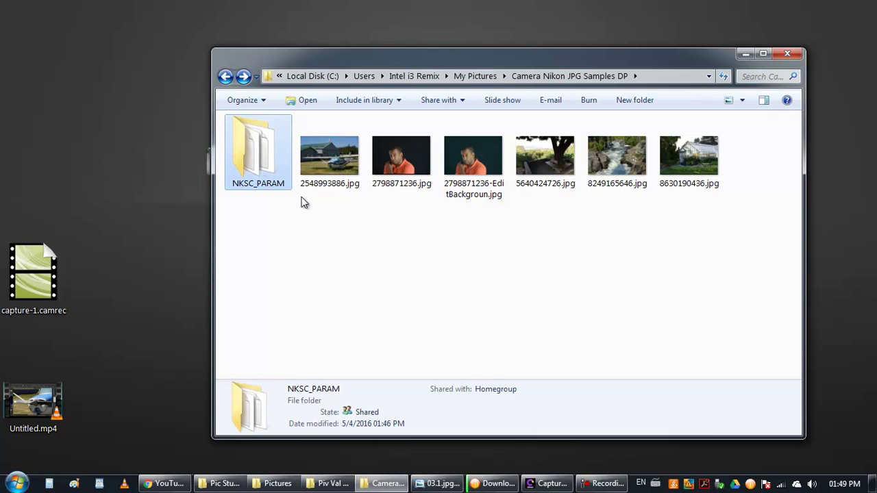
double_click(261, 188)
key("BackSpace")
key("Delete")
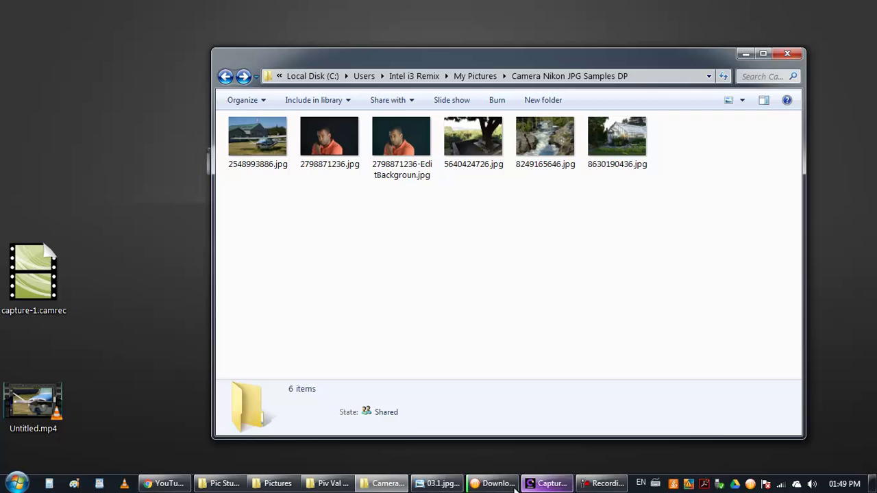
Bring Capture NX-D back to the front and click thumbnails in its grid.
left_click(547, 483)
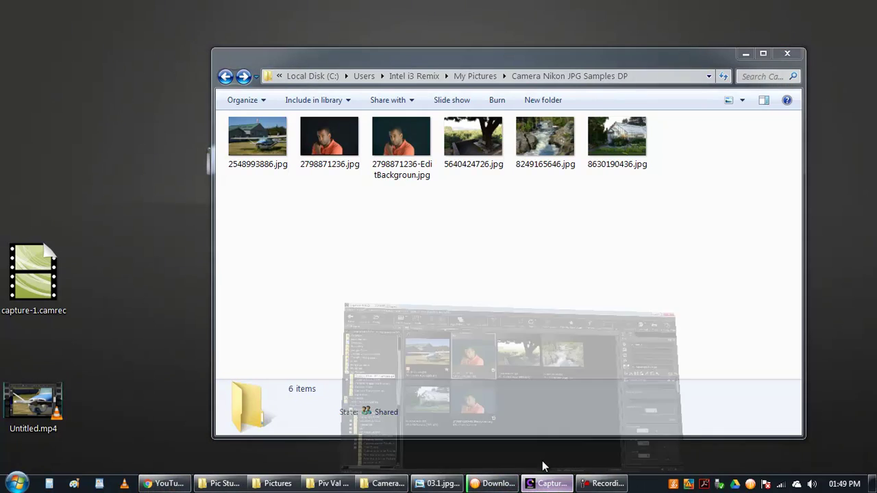
left_click(436, 147)
left_click(314, 145)
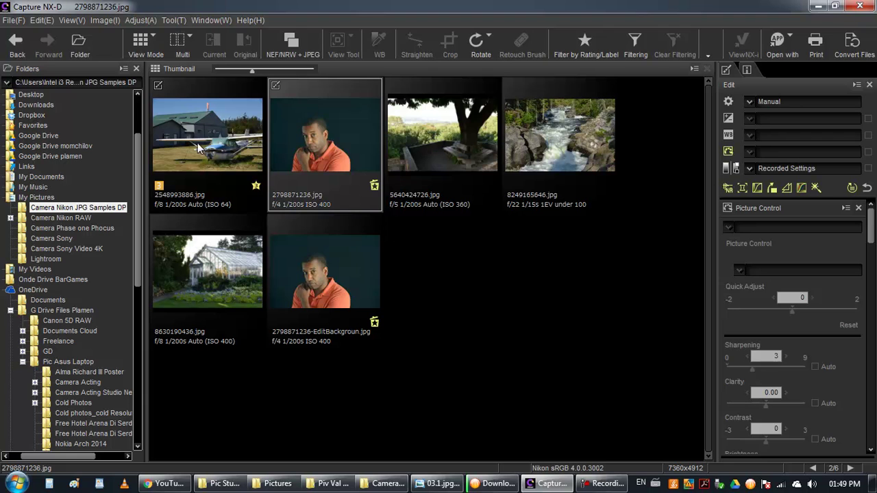
Click the '-EditBackground' copy, then select the original 2798871236.jpg portrait.
mouse_move(324, 144)
left_click(370, 257)
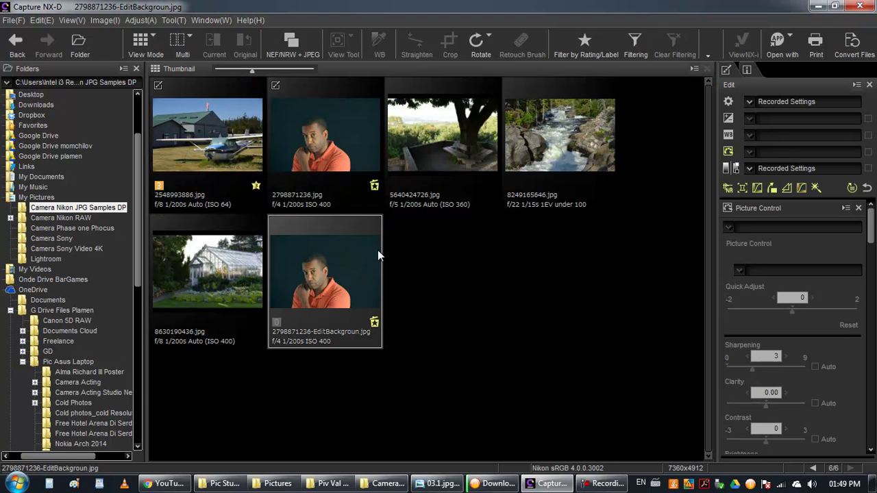
left_click(337, 149)
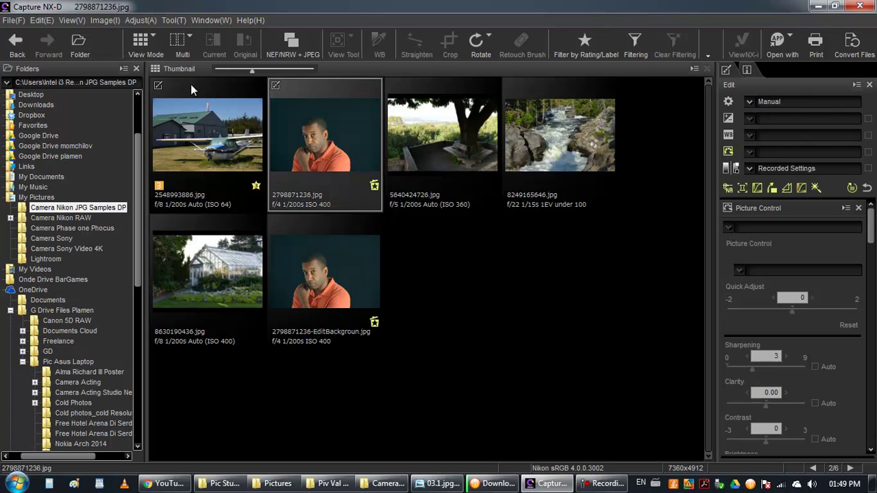
left_click(14, 19)
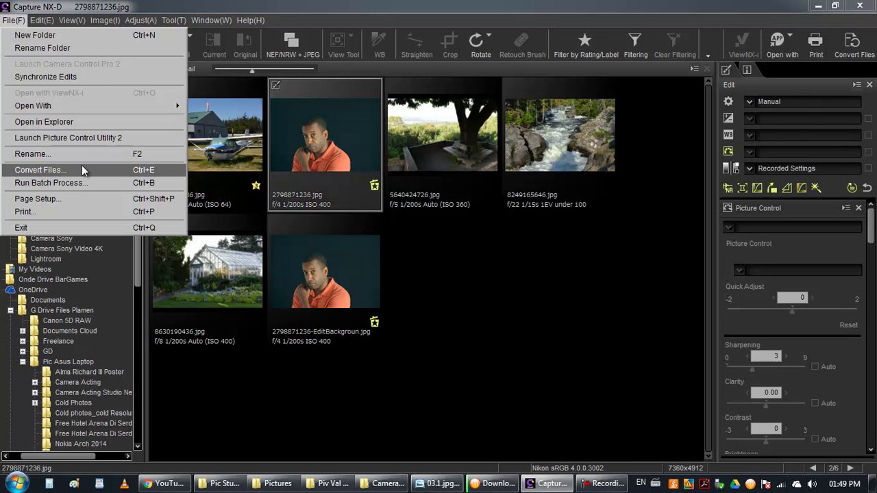
In Convert Files, set the output type to TIFF and toggle LZW compression on and off.
left_click(77, 170)
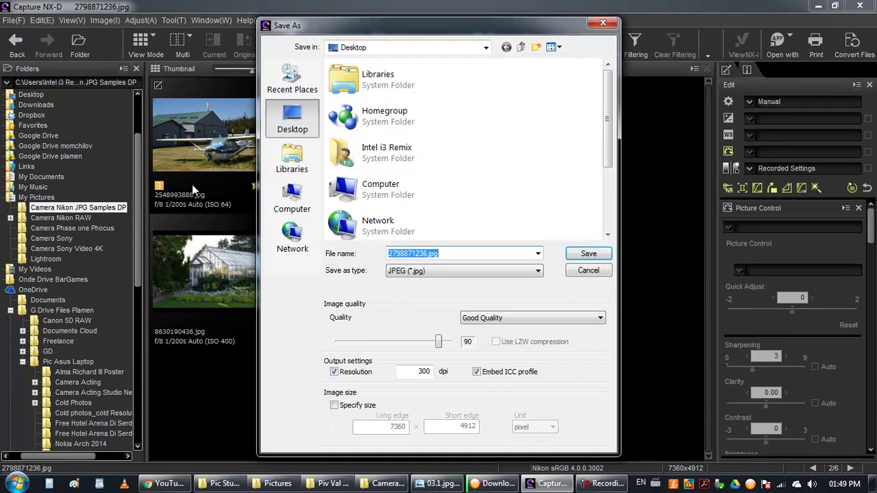
left_click(423, 271)
left_click(413, 291)
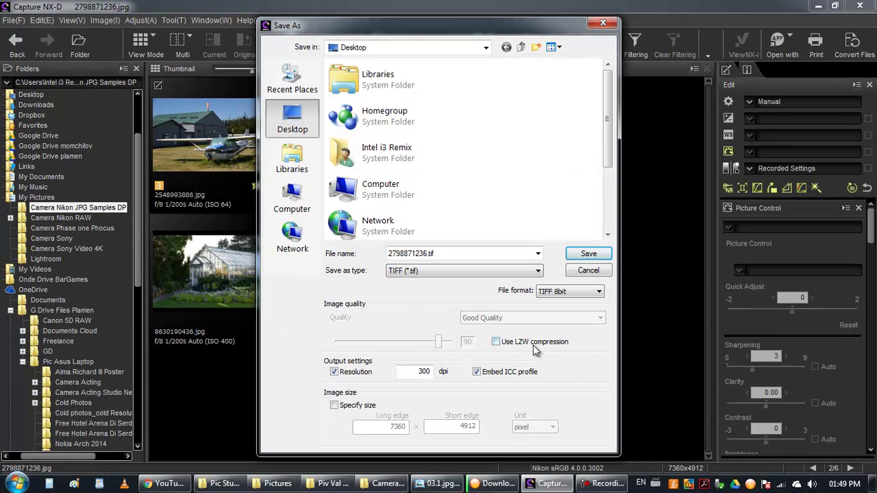
left_click(496, 343)
left_click(496, 342)
Switch the output back to JPEG, leave the quality at 90, and close the dialog.
left_click(409, 272)
left_click(411, 288)
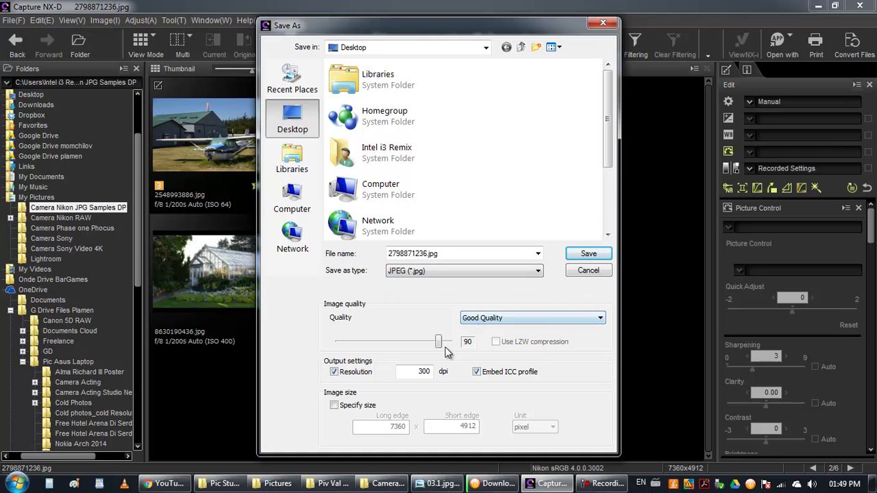
left_click_drag(438, 342, 455, 347)
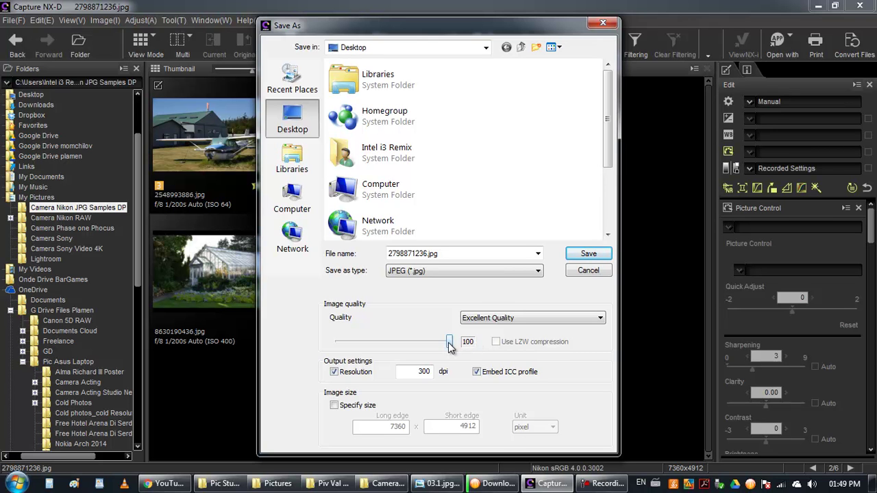
left_click_drag(449, 346, 439, 346)
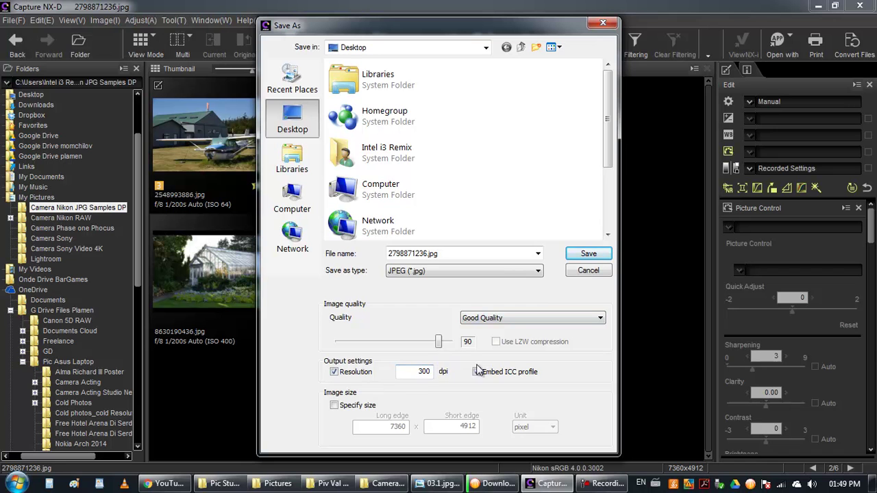
left_click(579, 270)
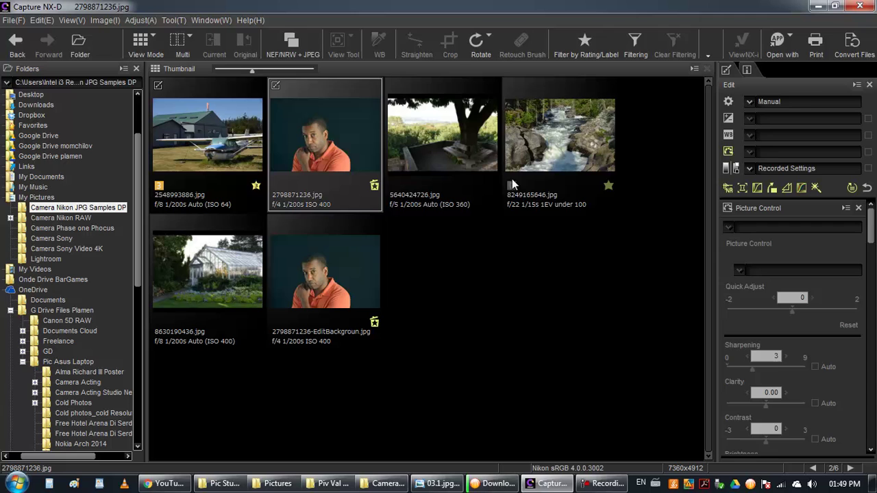
left_click(464, 149)
left_click(331, 138)
left_click(589, 42)
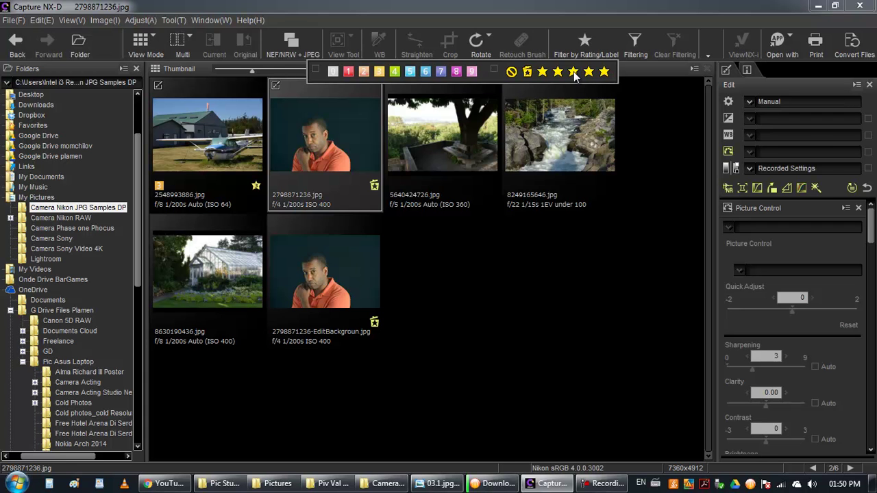
Open the filtering criteria, tick all rating criteria, and scroll through Model and exposure options.
left_click(633, 39)
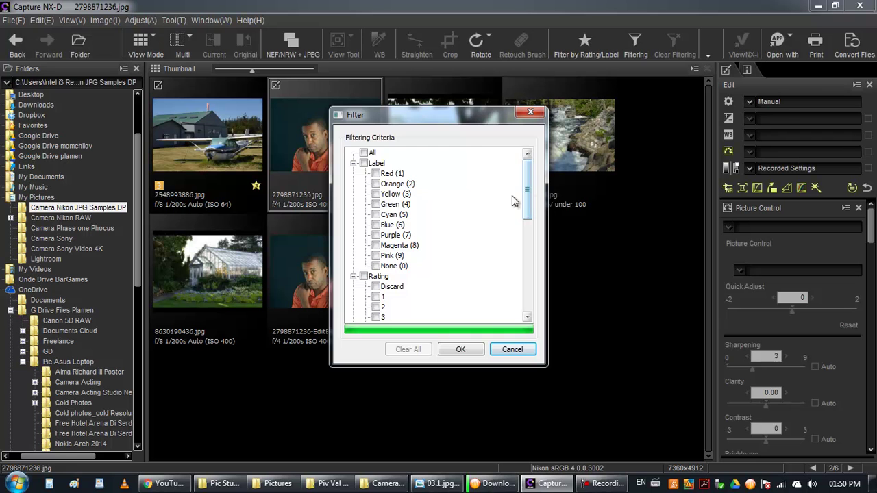
left_click_drag(527, 191, 526, 250)
left_click(363, 204)
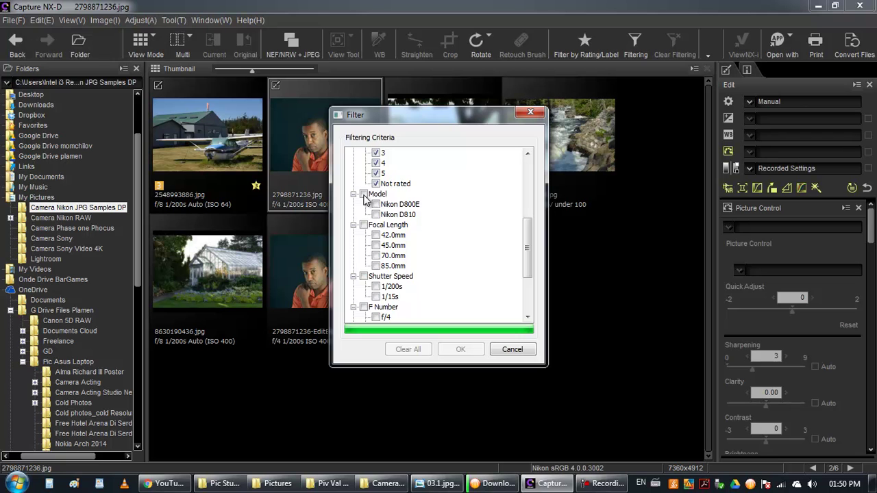
scroll(531, 248, "down", 1)
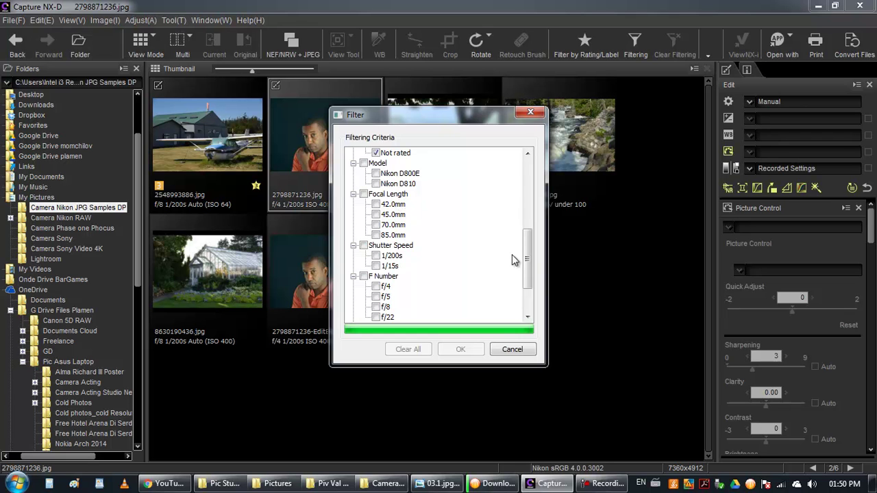
scroll(479, 233, "down", 1)
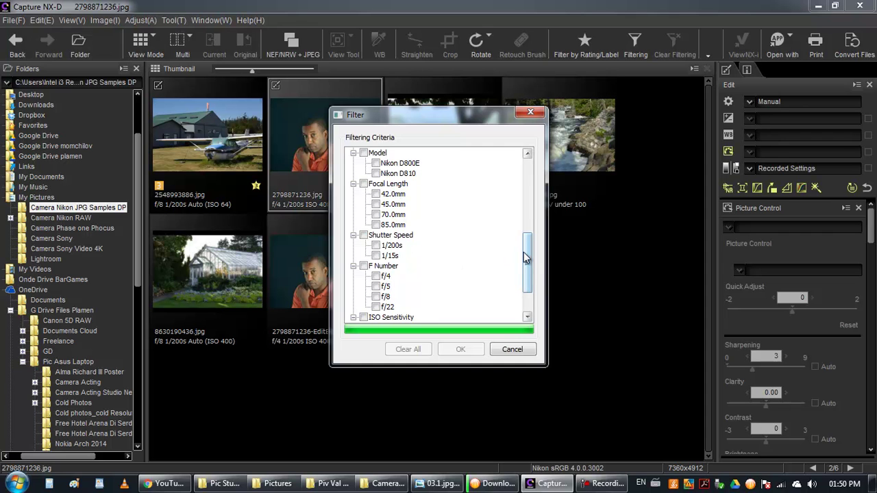
Untick the rating criteria, then tick and untick every colour label criterion.
left_click_drag(531, 257, 531, 276)
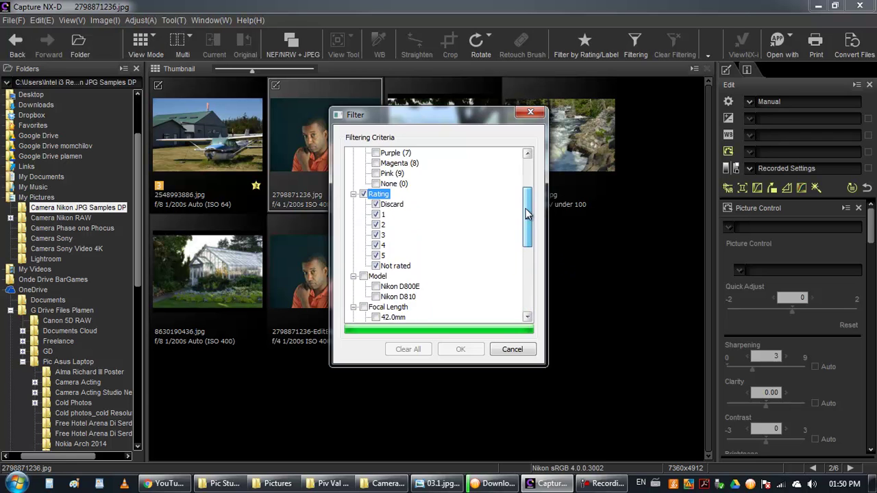
left_click_drag(528, 285, 529, 188)
left_click(363, 215)
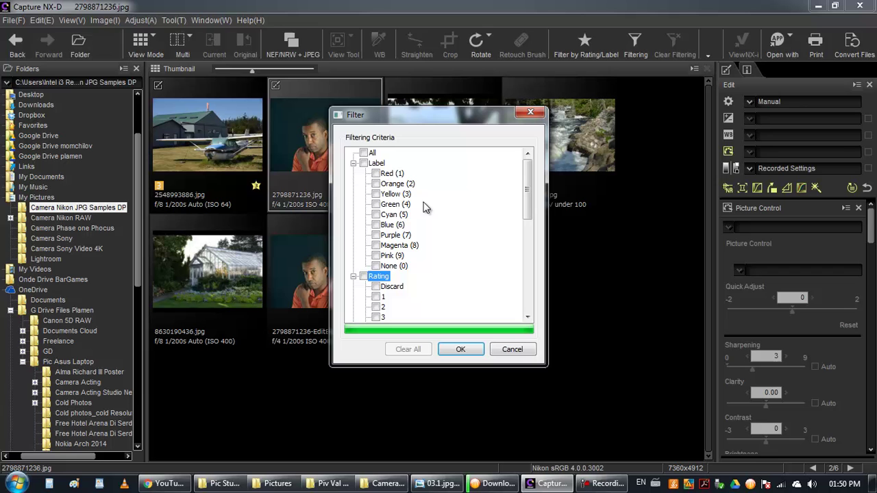
left_click(363, 163)
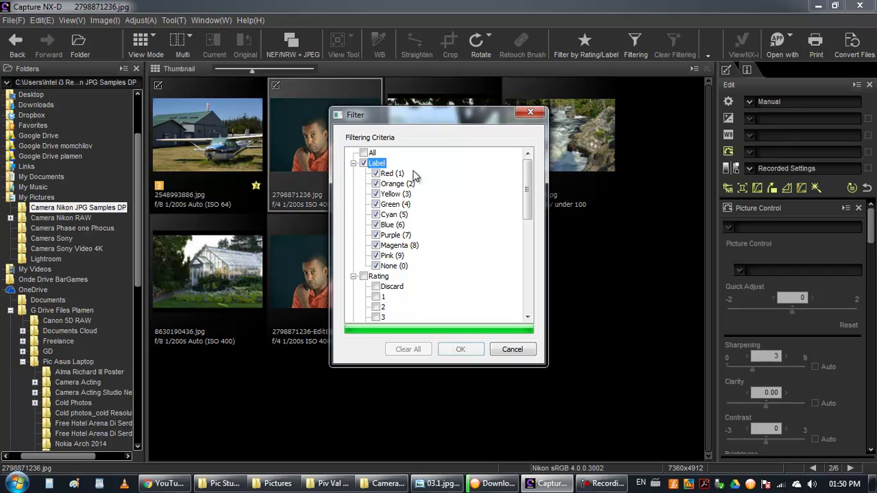
left_click(363, 163)
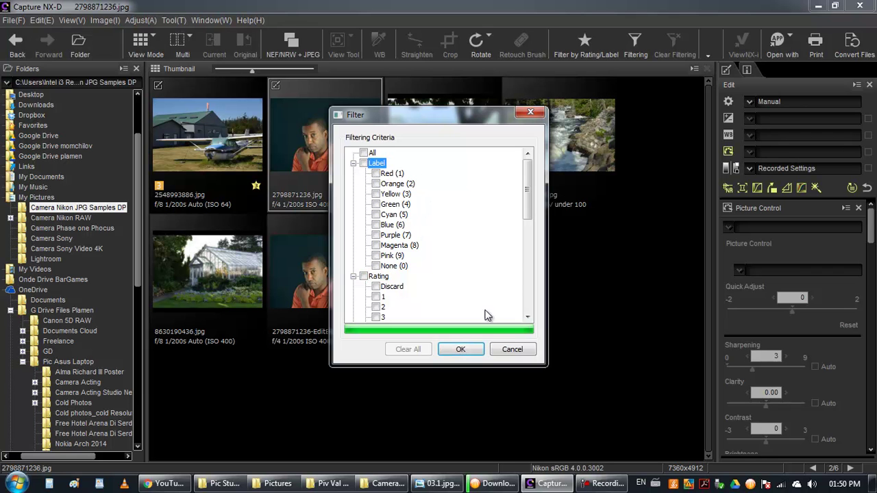
Cancel the Filter dialog without applying criteria and check the Batch Process Status.
left_click(514, 350)
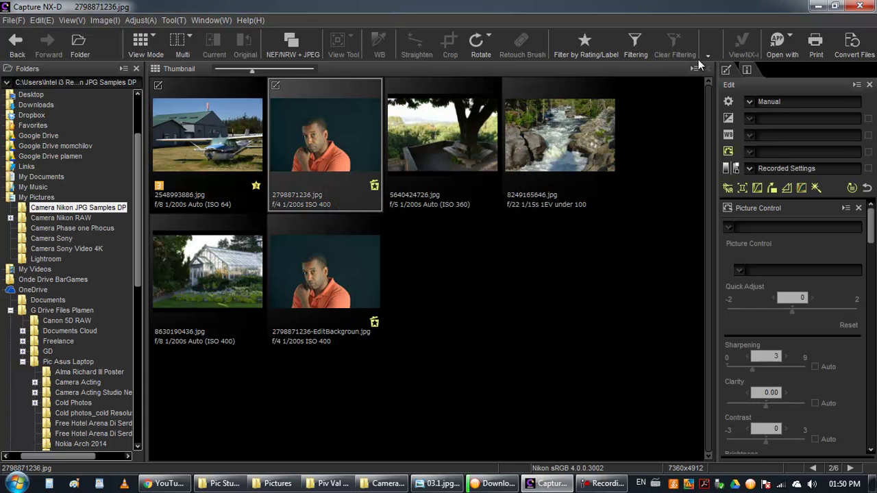
left_click(708, 54)
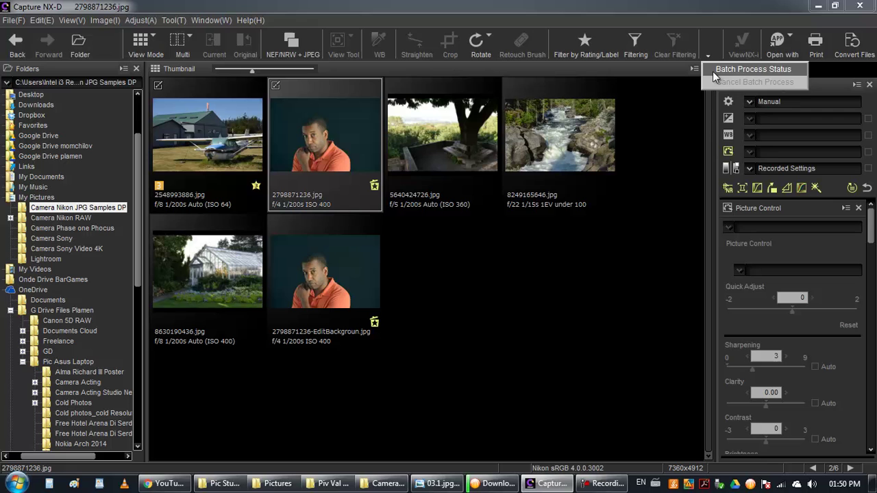
left_click(754, 69)
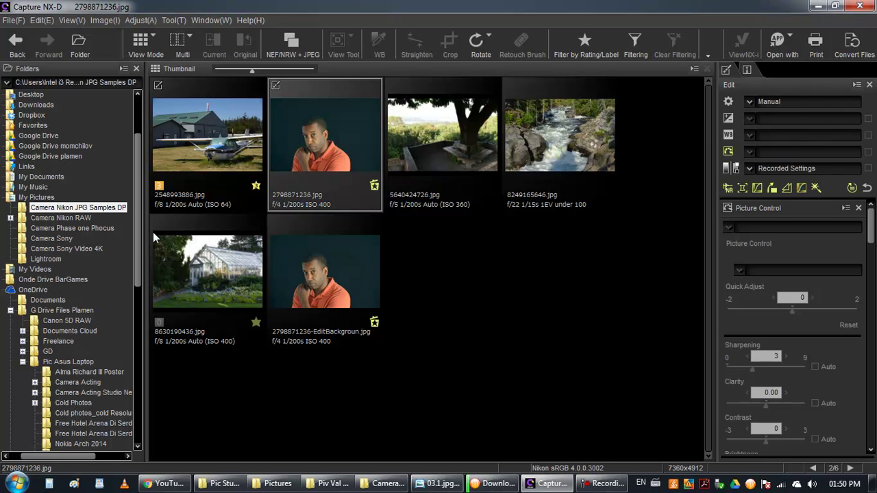
mouse_move(140, 171)
left_mouse_down()
mouse_move(139, 386)
mouse_move(137, 178)
left_mouse_up()
mouse_move(325, 143)
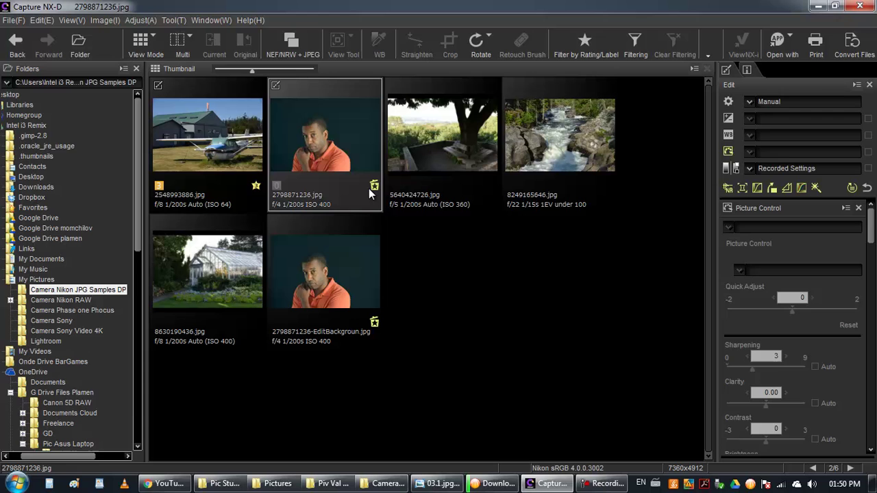
Dismiss the installed-programs list and browse the six photos, ending on the tree above the valley.
left_click(17, 483)
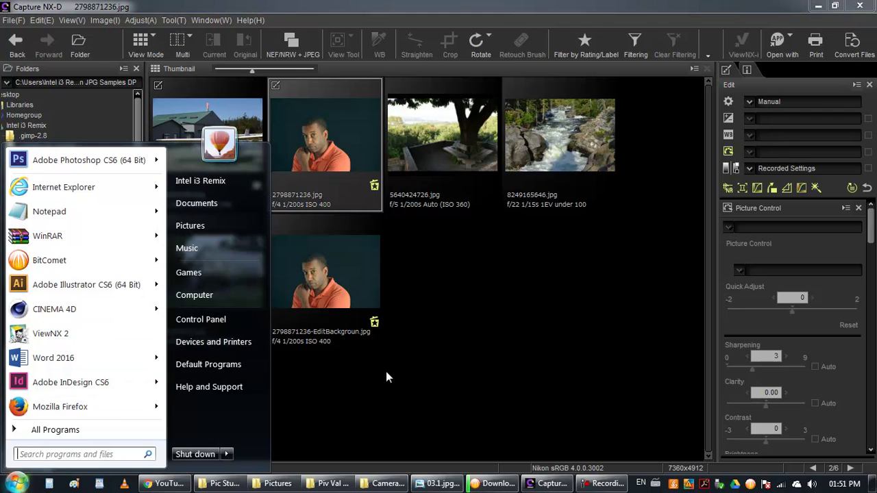
left_click(386, 371)
left_click(348, 284)
left_click(332, 159)
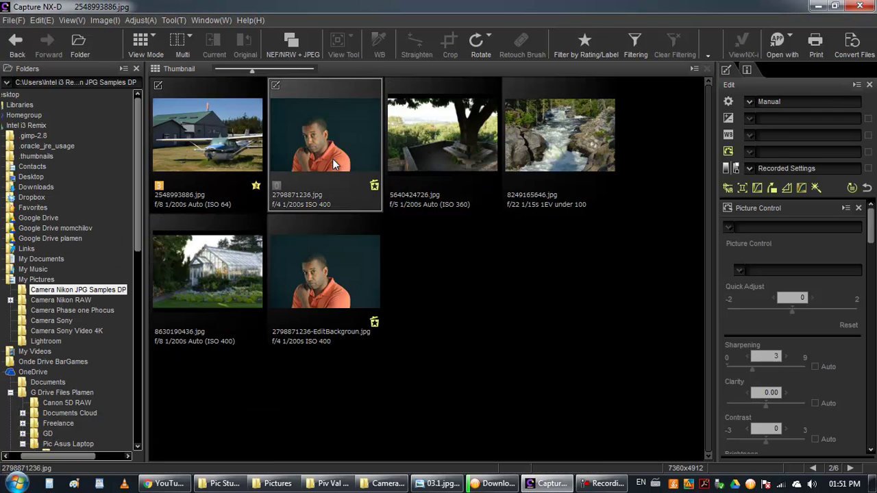
left_click(319, 263)
left_click(202, 240)
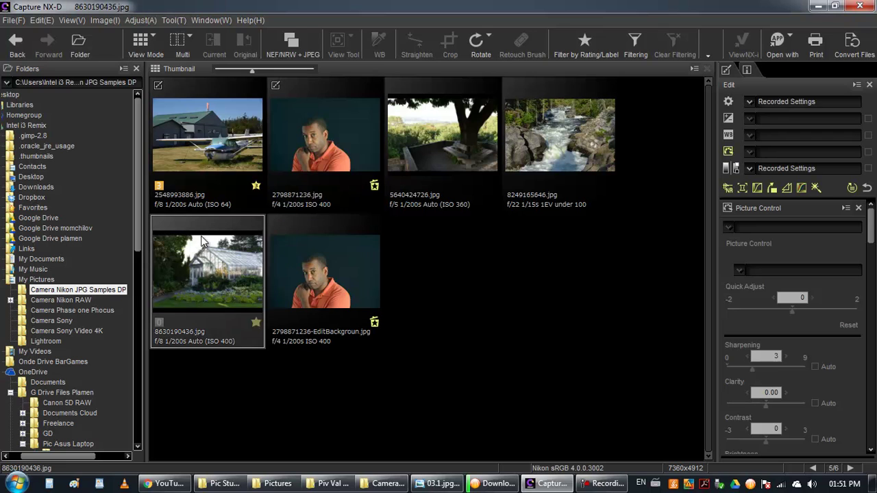
left_click(233, 157)
left_click(317, 154)
left_click(434, 154)
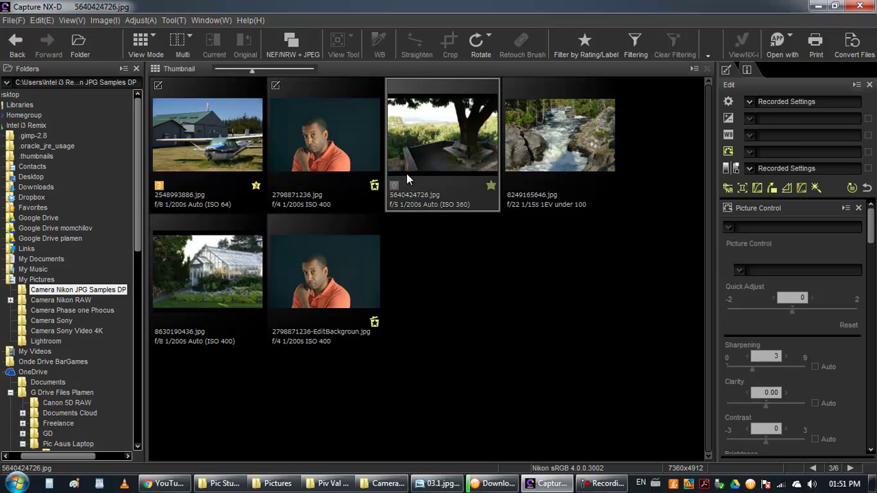